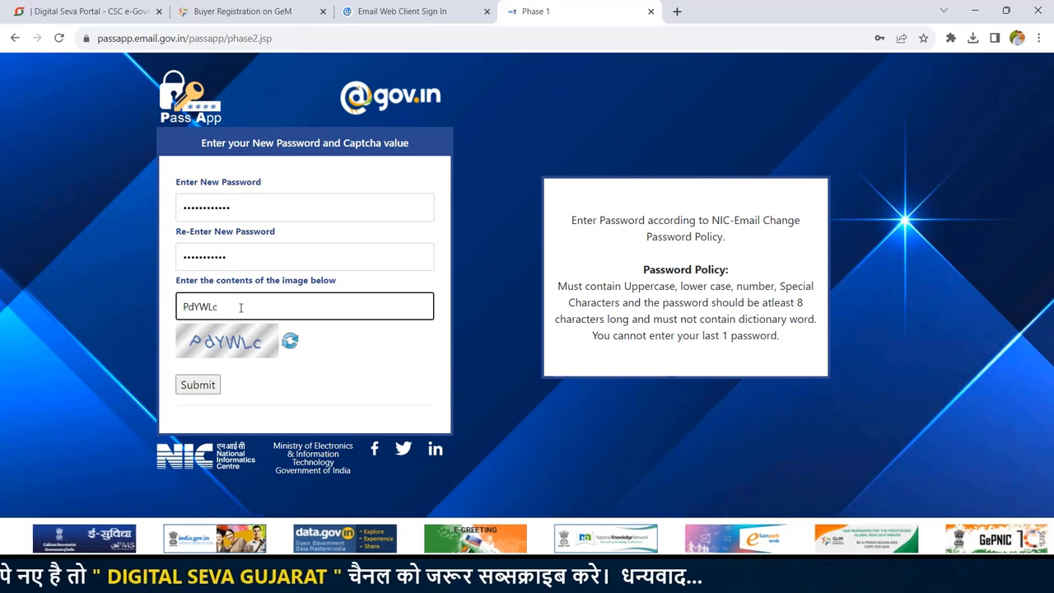
Step: Submit the new password and captcha in NIC PassApp
{"action": "left_click", "coordinate": [198, 384]}
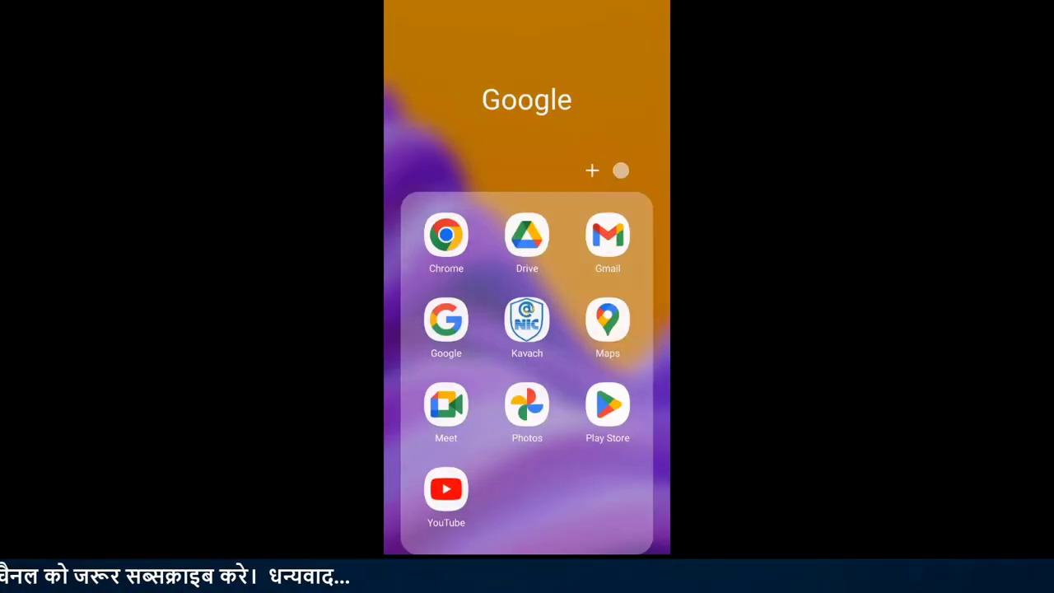
Step: Launch Kavach Authentication from a Play Store search for 'kava' and accept the sign-in request
{"action": "left_click", "coordinate": [607, 403]}
{"action": "left_click", "coordinate": [494, 19]}
{"action": "type", "text": "k"}
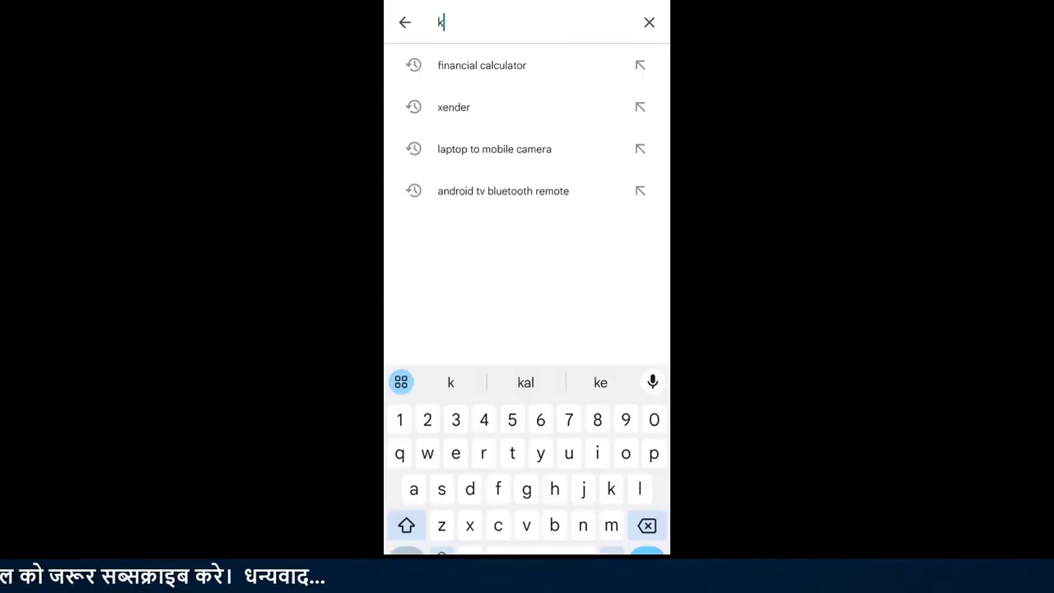
{"action": "type", "text": "avach"}
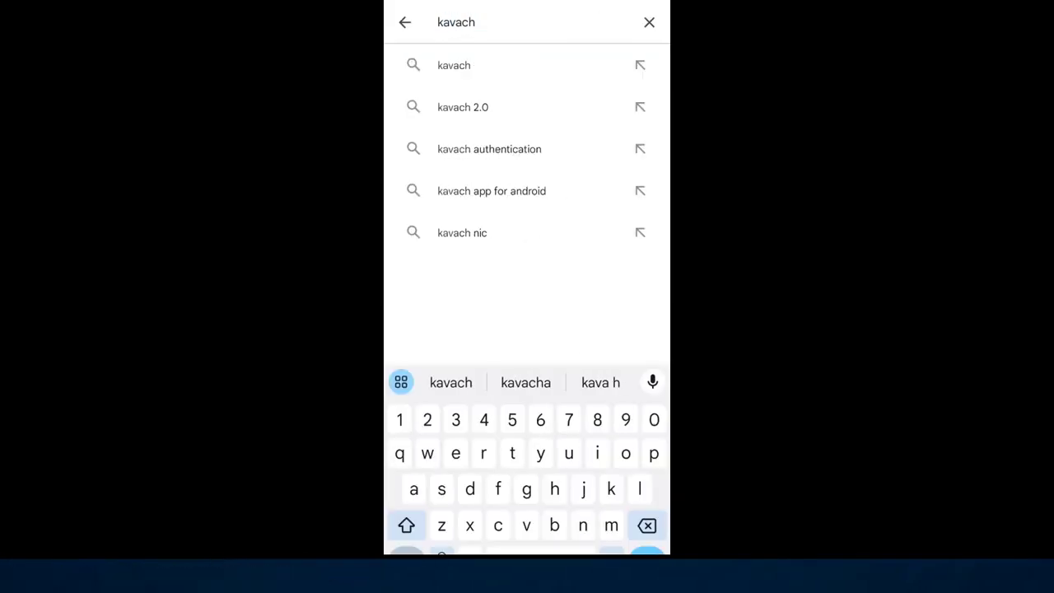
{"action": "key", "text": "Return"}
{"action": "left_click", "coordinate": [478, 75]}
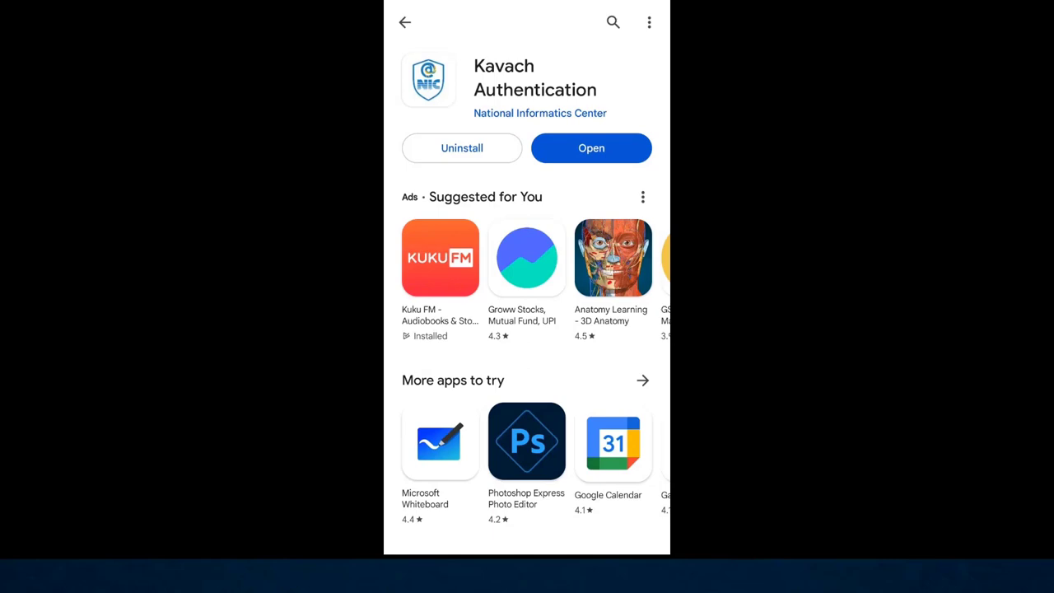
{"action": "left_click", "coordinate": [592, 148]}
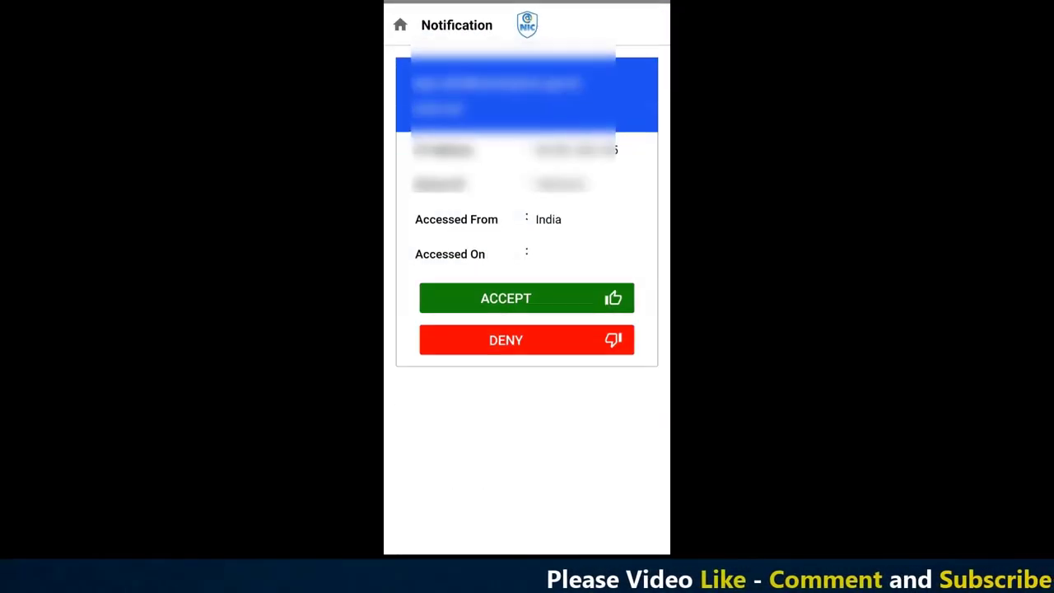
{"action": "left_click", "coordinate": [536, 298]}
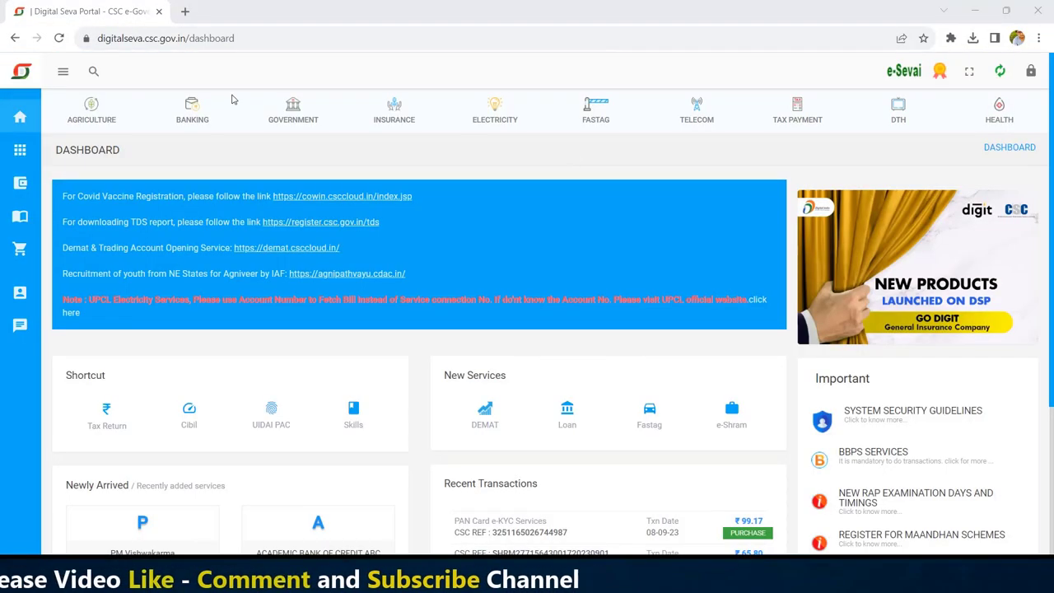
Step: Search the portal for 'gem' and open GeM Services from the results
{"action": "left_click", "coordinate": [97, 76]}
{"action": "type", "text": "gem"}
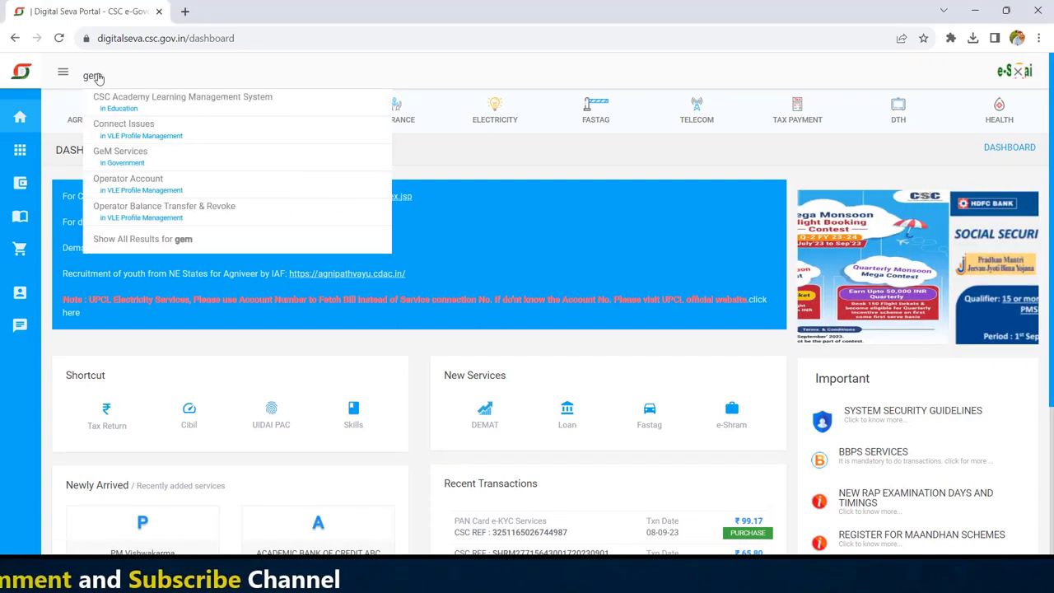
{"action": "left_click", "coordinate": [153, 164]}
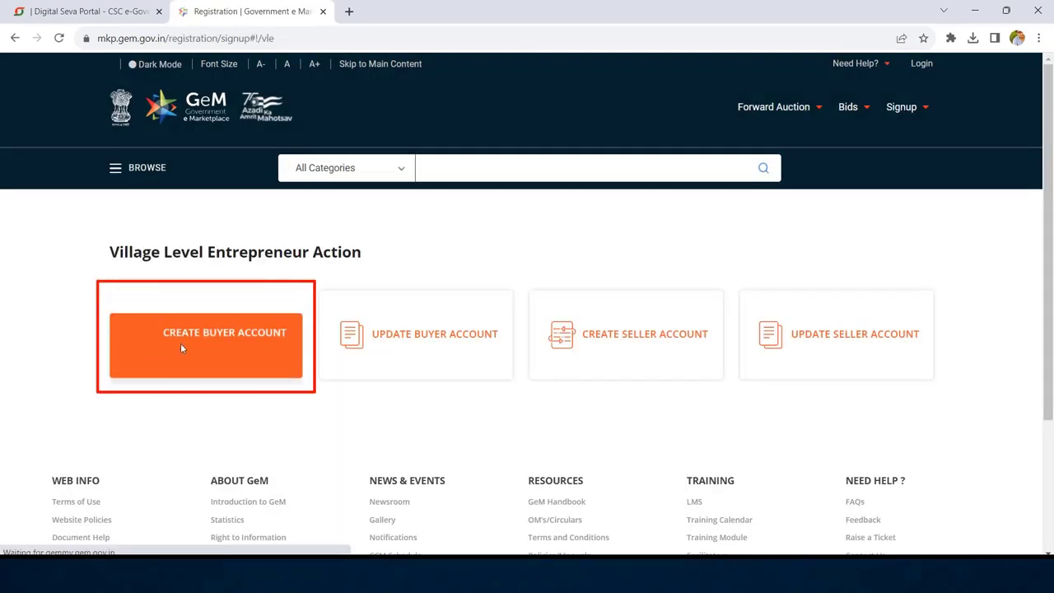
Step: Begin a buyer account as Primary User (HOD), proceed, and scroll through the GTC document
{"action": "left_click", "coordinate": [226, 339]}
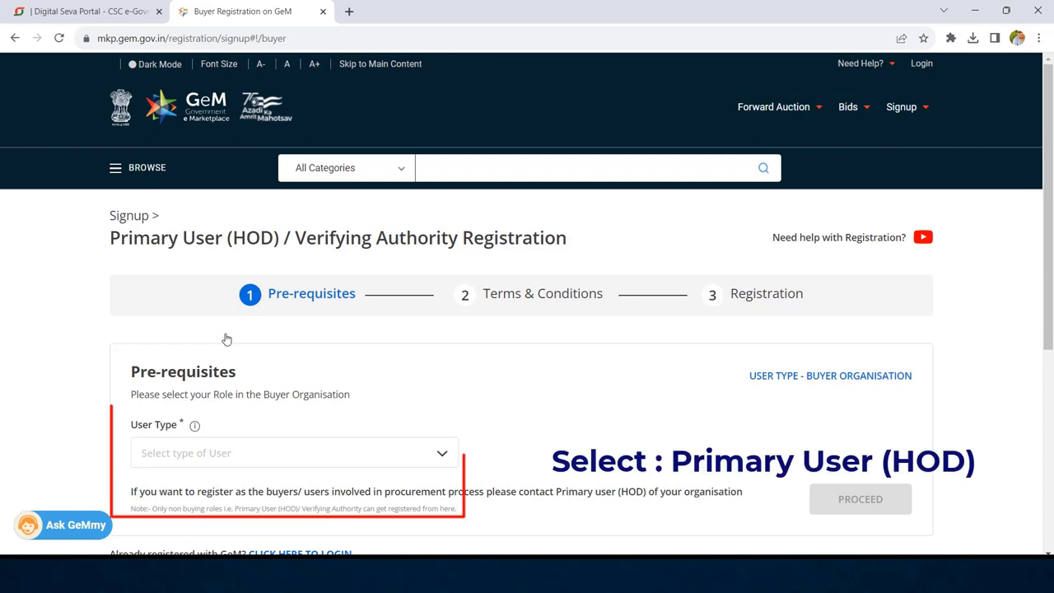
{"action": "left_click", "coordinate": [231, 453]}
{"action": "left_click", "coordinate": [231, 482]}
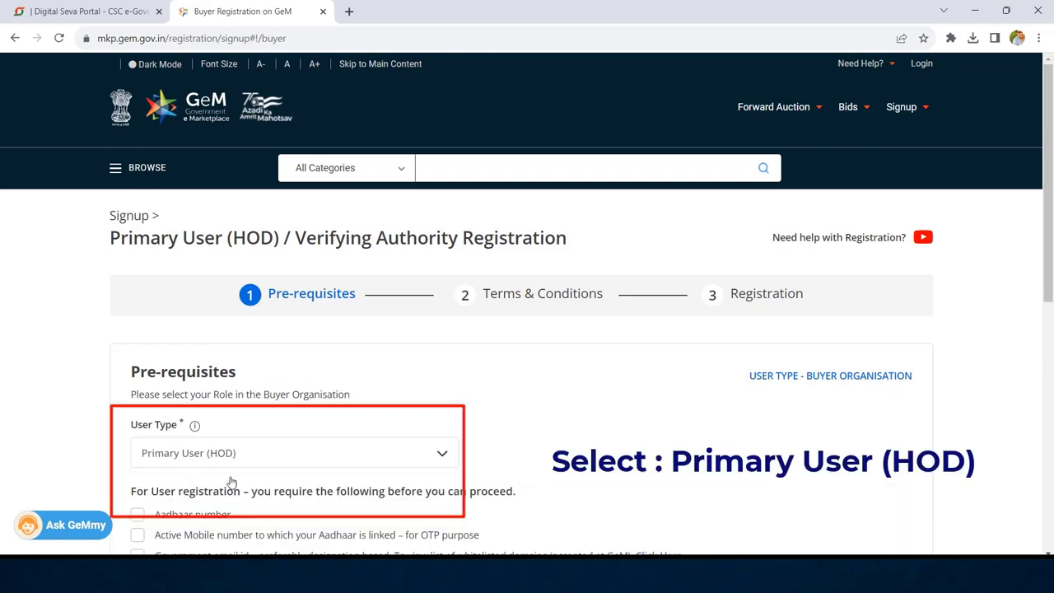
{"action": "scroll", "coordinate": [360, 244], "scroll_direction": "down", "scroll_amount": 3}
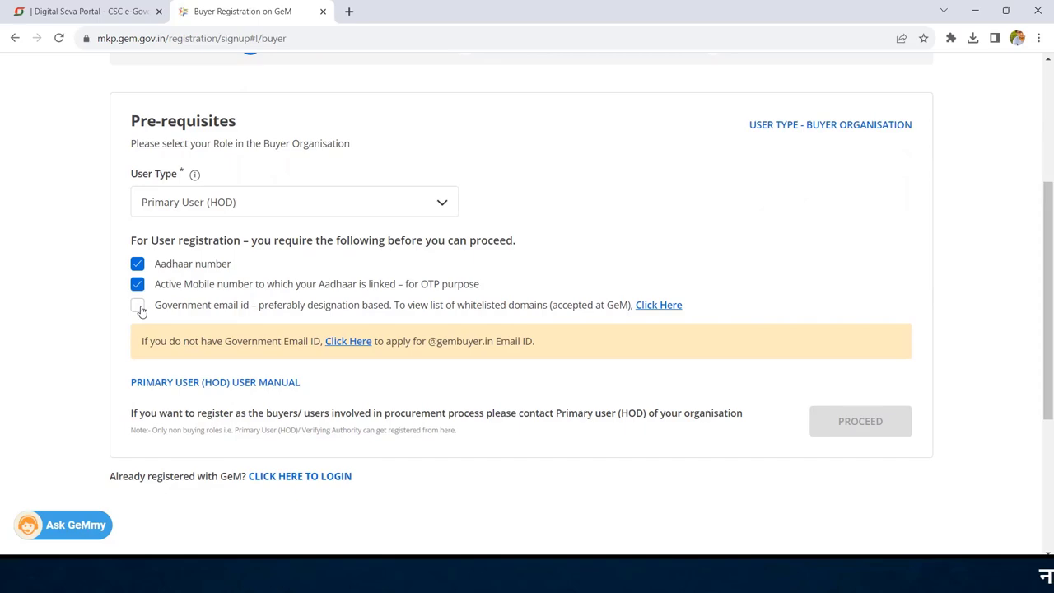
{"action": "left_click", "coordinate": [835, 408]}
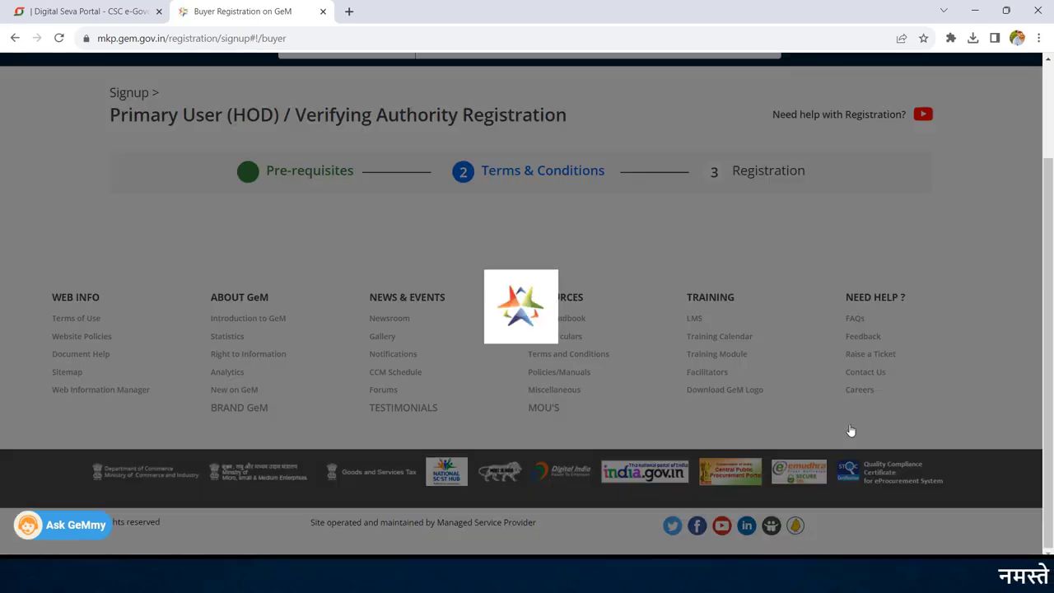
{"action": "left_click_drag", "start_coordinate": [1052, 169], "coordinate": [1052, 257]}
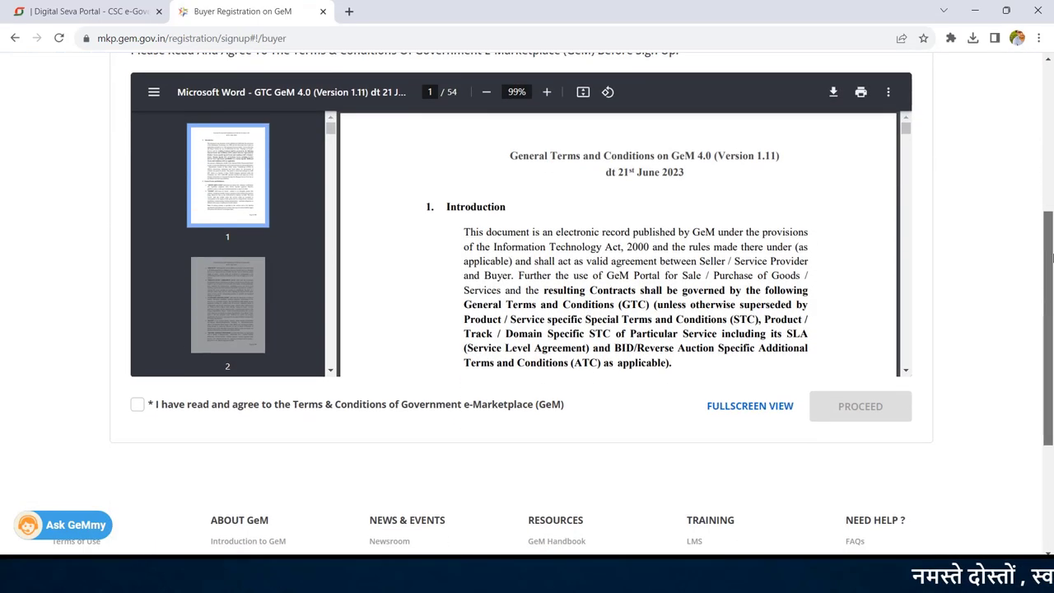
{"action": "left_click_drag", "start_coordinate": [906, 132], "coordinate": [566, 378]}
Step: Accept the terms and set organisation type State Autonomous with state GUJARAT
{"action": "left_click", "coordinate": [875, 407]}
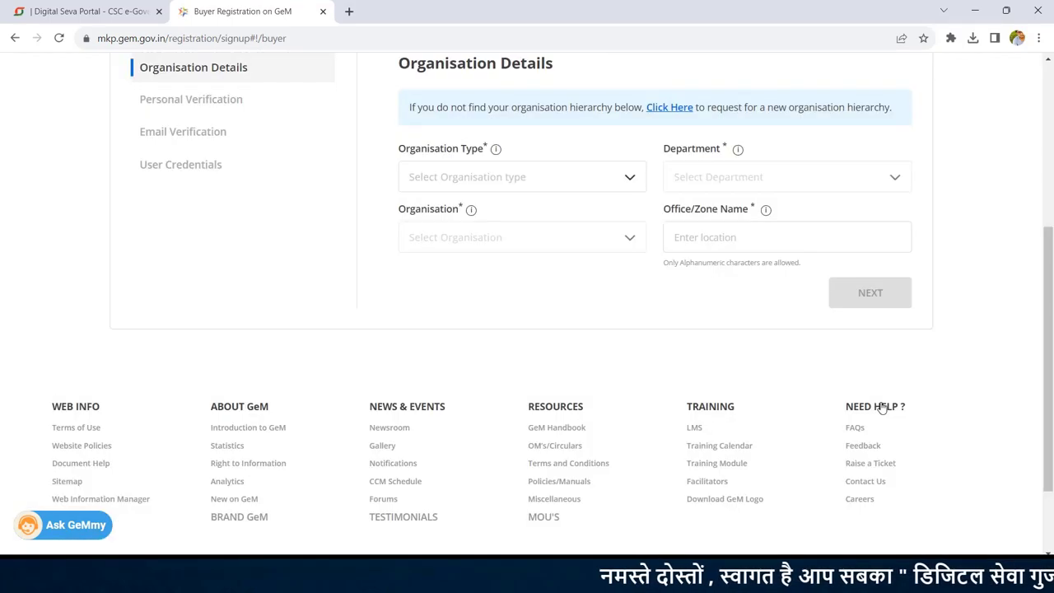
{"action": "left_click", "coordinate": [593, 328]}
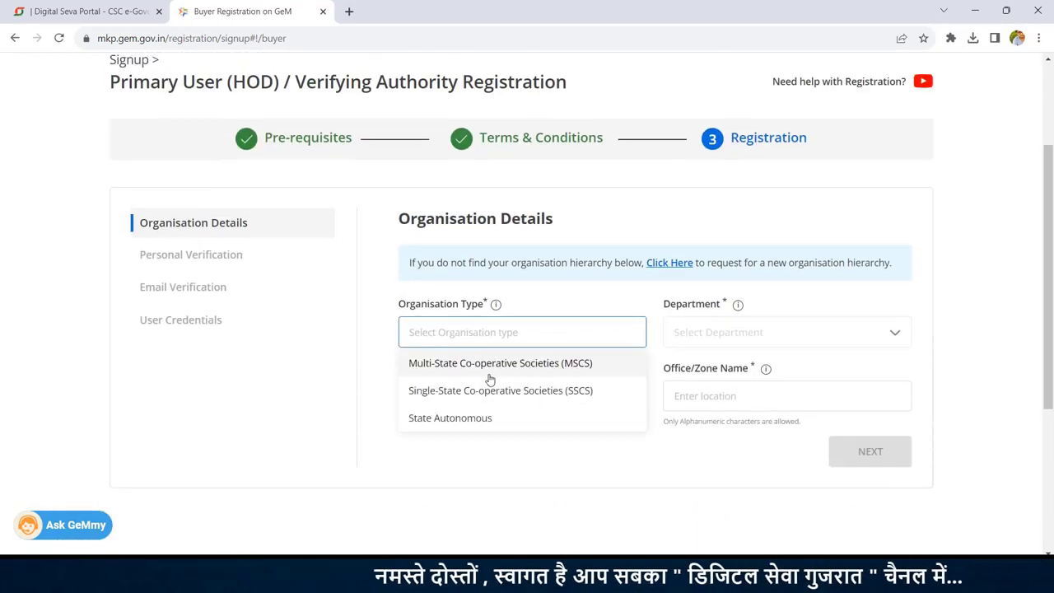
{"action": "left_click", "coordinate": [451, 418]}
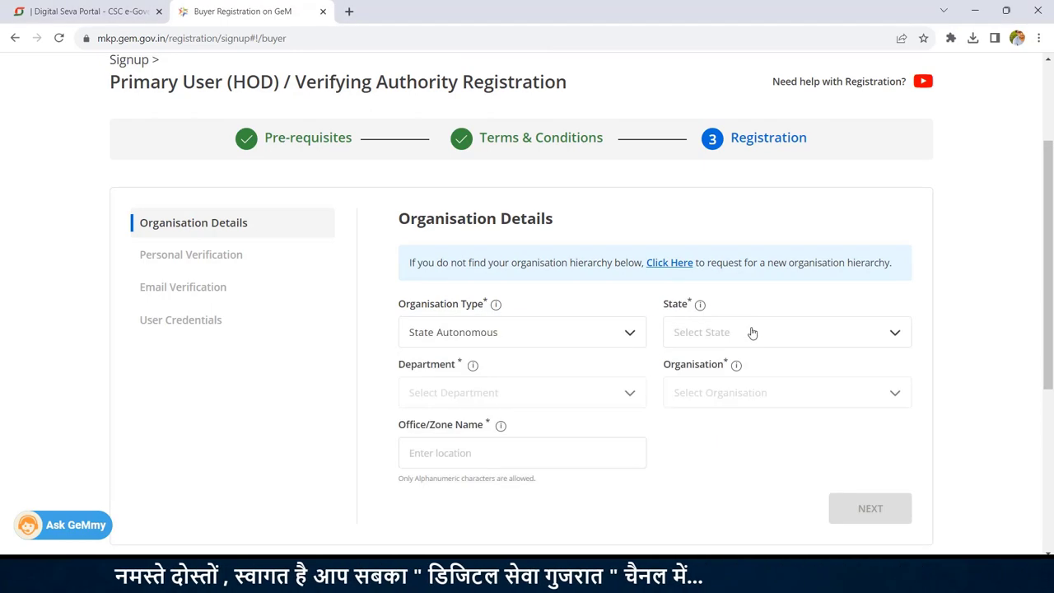
{"action": "left_click", "coordinate": [751, 332]}
{"action": "type", "text": "guj"}
{"action": "left_click", "coordinate": [699, 367]}
Step: Choose Department of Panchayati Raj and SABAR KANTHA District Panchayats, paste the office/zone name, and continue
{"action": "left_click", "coordinate": [456, 393]}
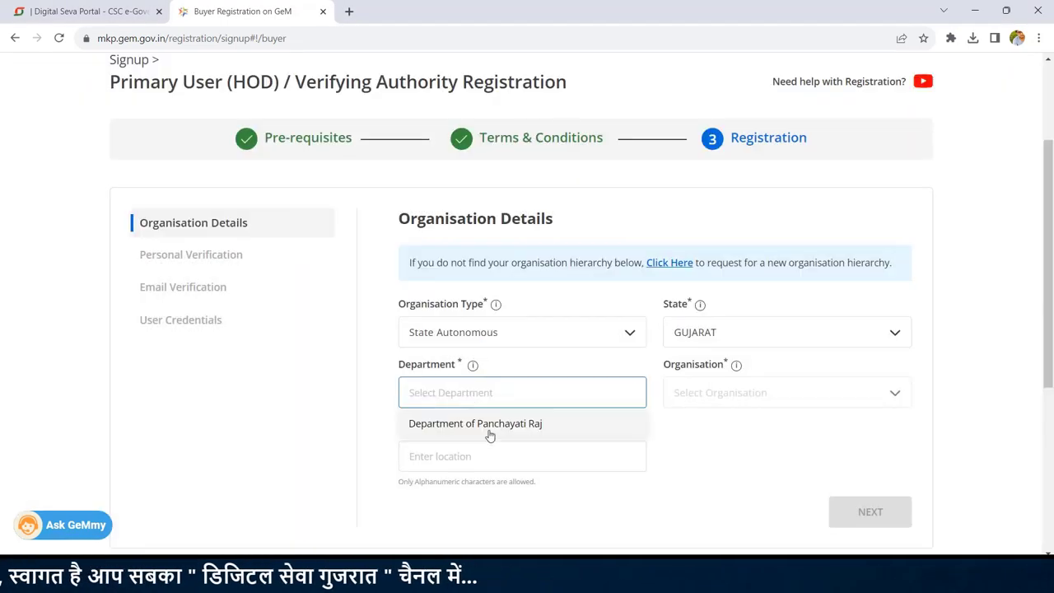
{"action": "left_click", "coordinate": [489, 425]}
{"action": "left_click", "coordinate": [717, 396]}
{"action": "type", "text": "sa"}
{"action": "left_click", "coordinate": [725, 506]}
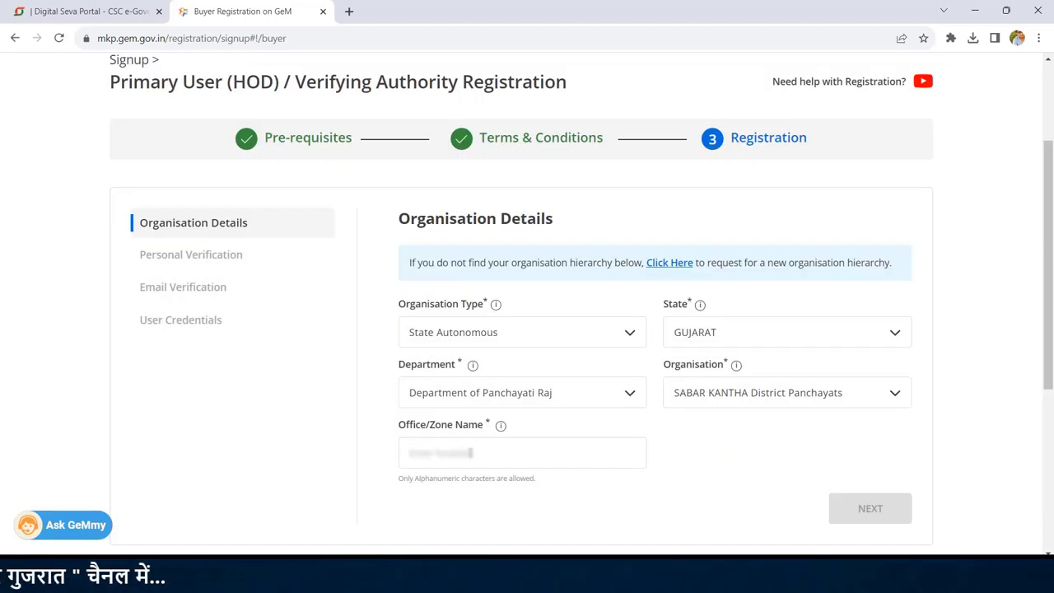
{"action": "key", "text": "ctrl+v"}
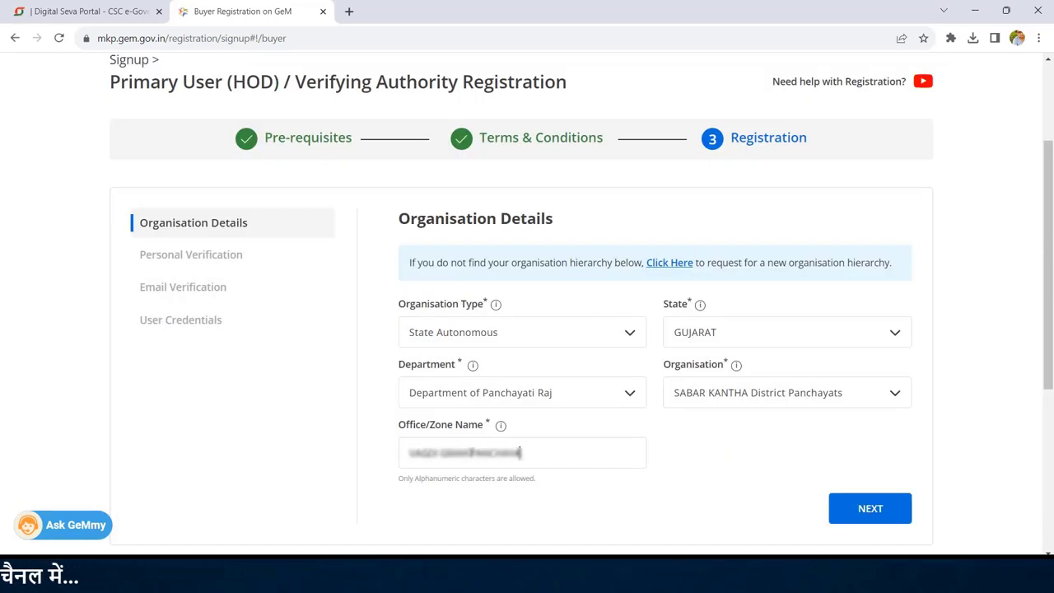
{"action": "left_click", "coordinate": [868, 517]}
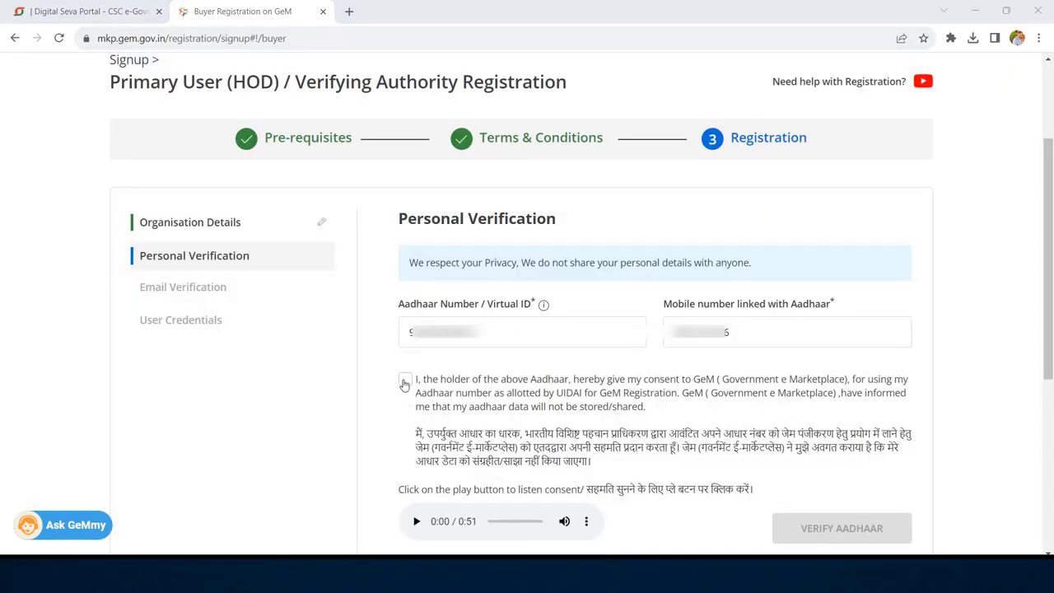
Step: Tick the Aadhaar consent, enter the mobile OTP, and get Aadhaar Details Verified Successfully
{"action": "left_click", "coordinate": [404, 381]}
{"action": "left_click", "coordinate": [842, 530]}
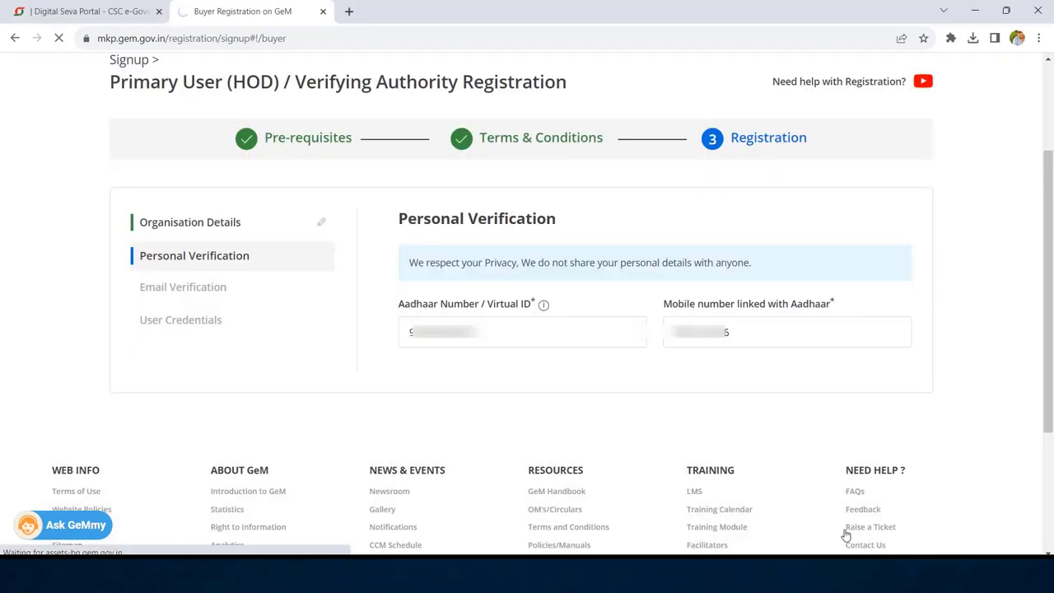
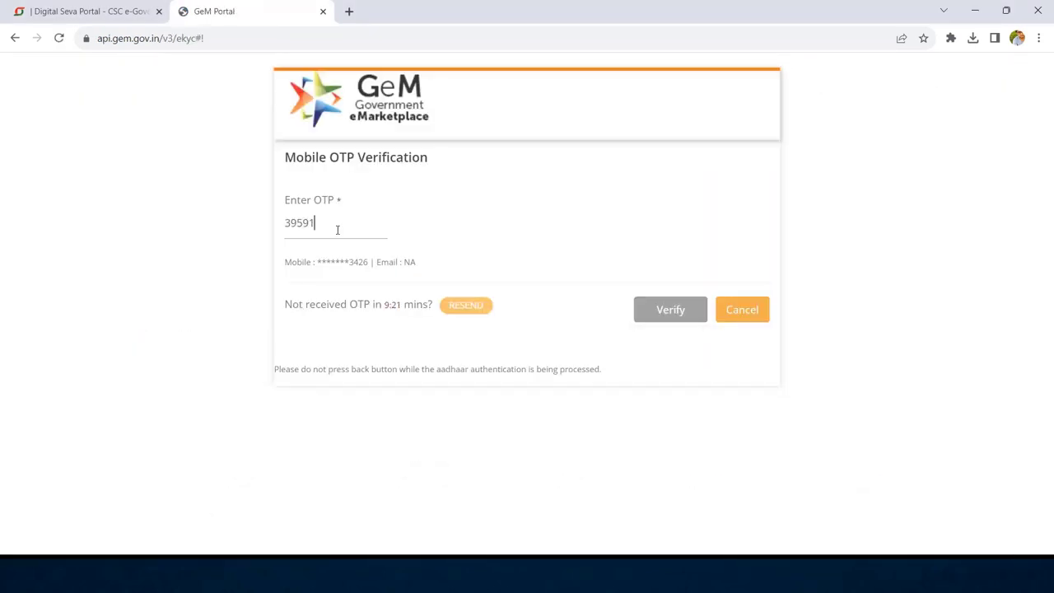
{"action": "left_click", "coordinate": [653, 319]}
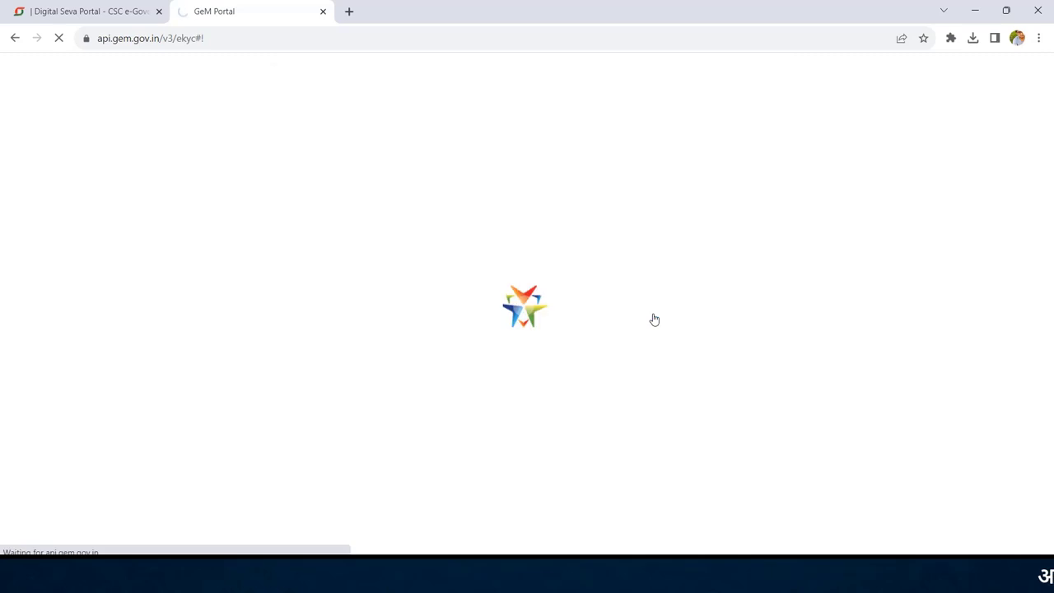
{"action": "left_click_drag", "start_coordinate": [399, 246], "coordinate": [555, 266]}
{"action": "left_click", "coordinate": [426, 506]}
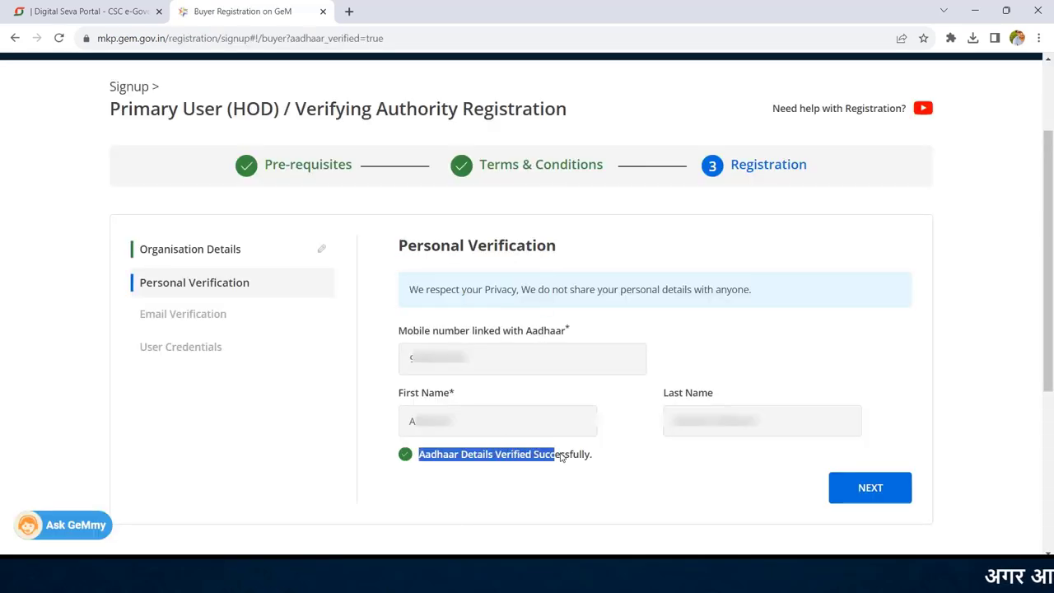
Step: Enter and confirm the official gov.in email address, then send the verification OTP
{"action": "left_click", "coordinate": [858, 492]}
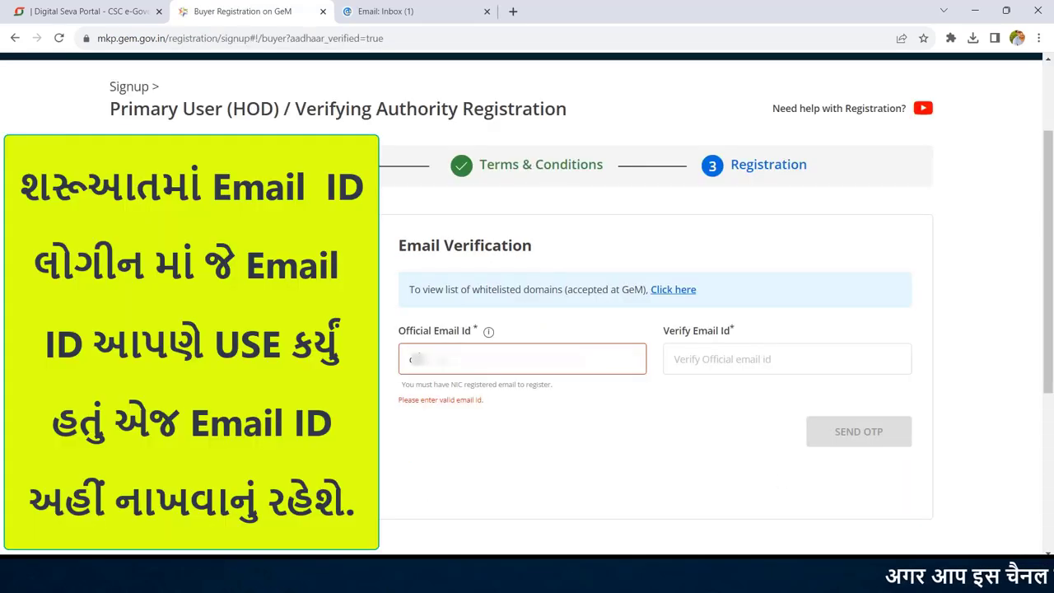
{"action": "type", "text": "@nic.in"}
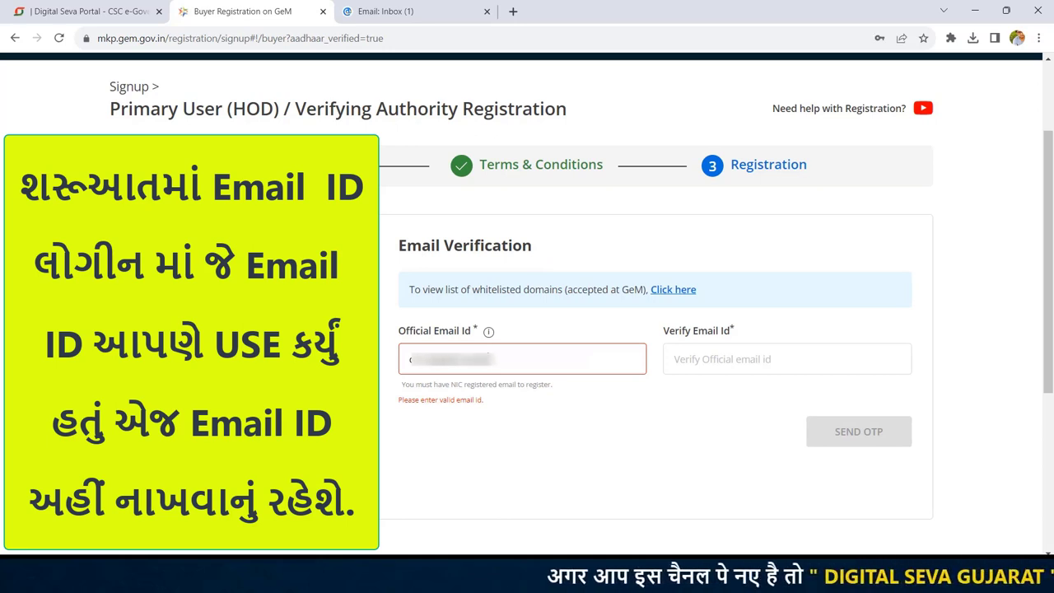
{"action": "left_click", "coordinate": [725, 359]}
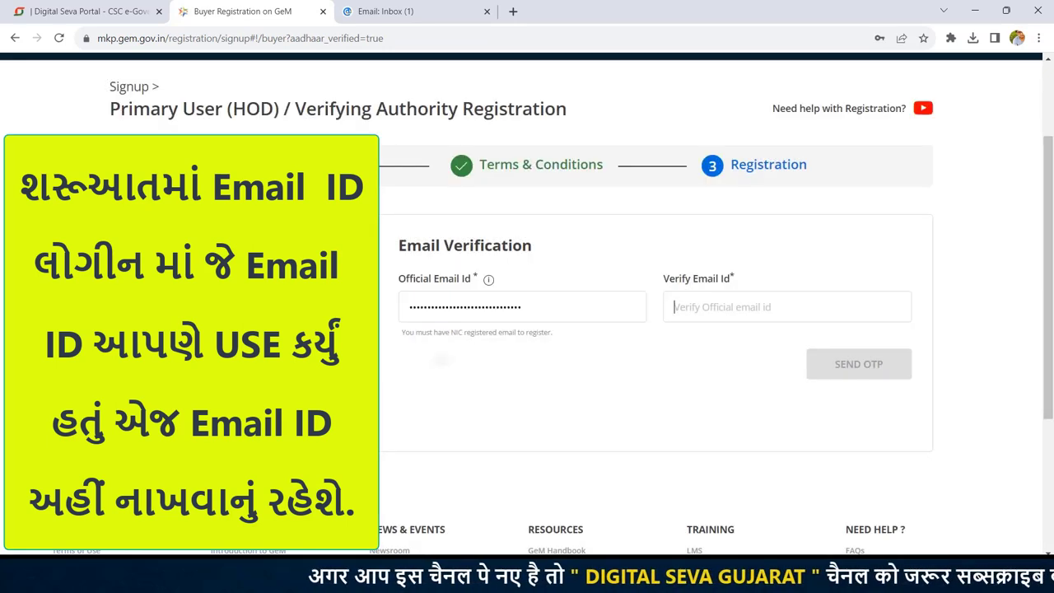
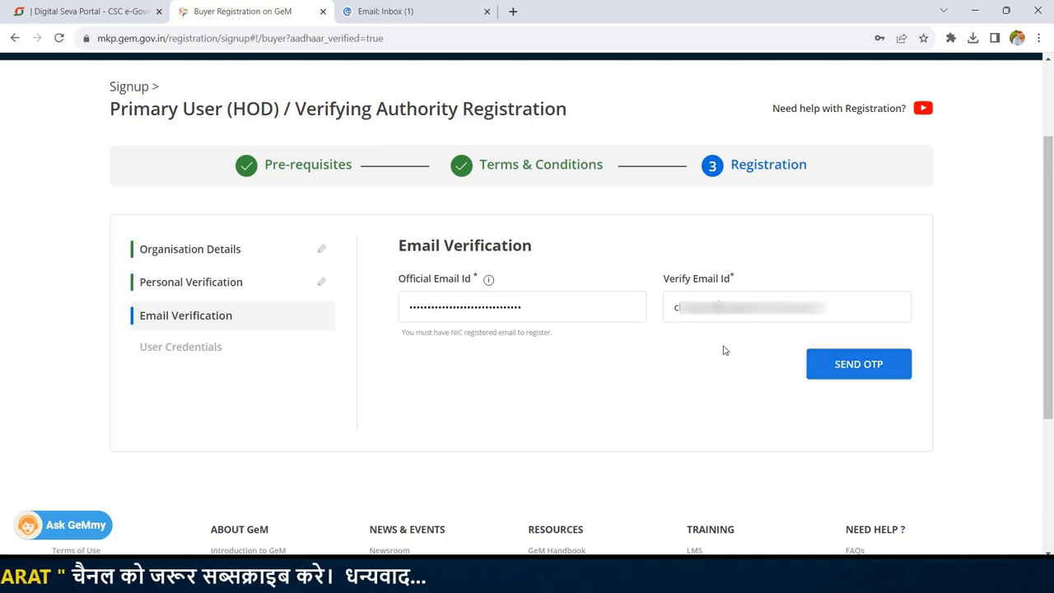
{"action": "left_click", "coordinate": [854, 368]}
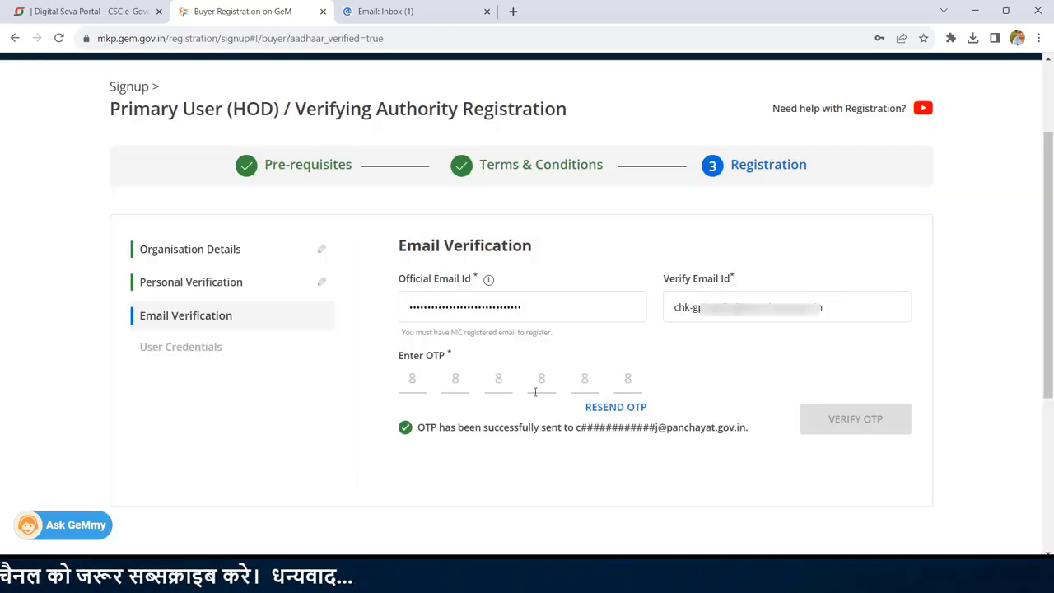
Step: Read the GeM OTP email in the official mailbox and return to the registration form
{"action": "key", "text": "ctrl+Tab"}
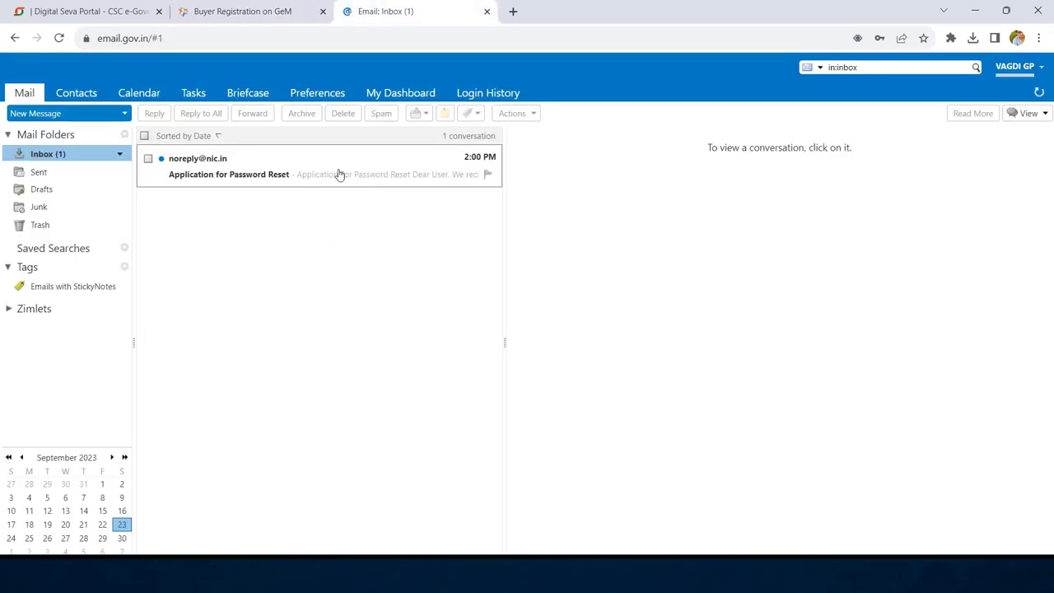
{"action": "left_click", "coordinate": [322, 173]}
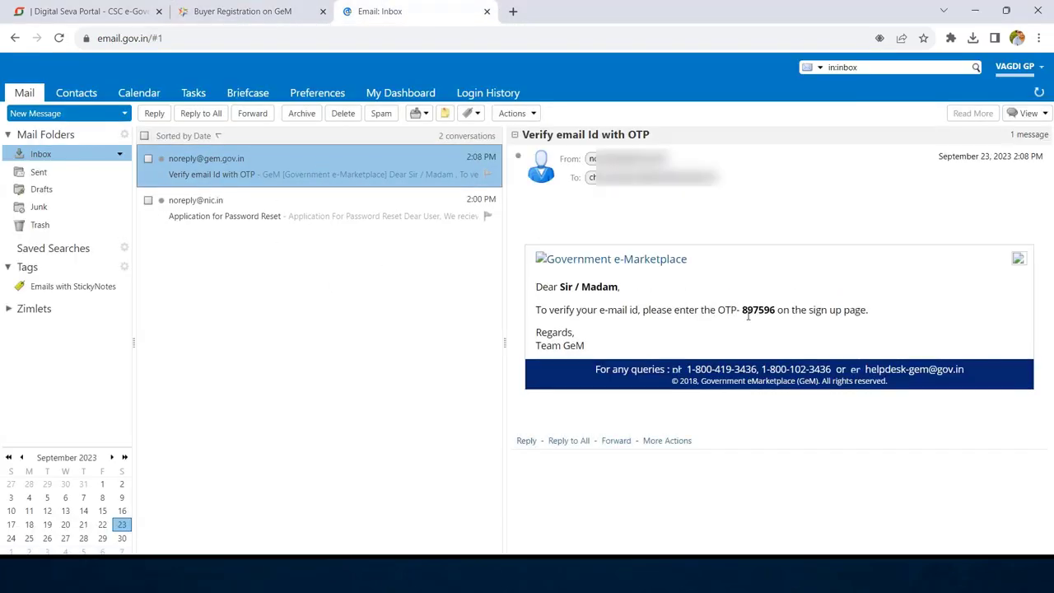
{"action": "key", "text": "ctrl+shift+Tab"}
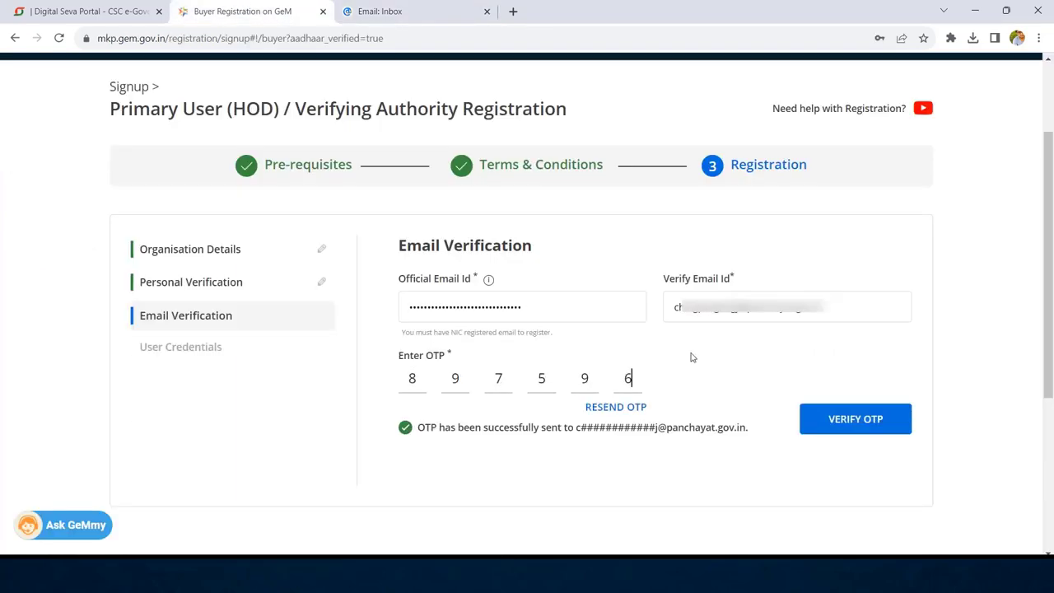
Step: Verify the official email with the OTP and create the buyer account
{"action": "left_click", "coordinate": [851, 422]}
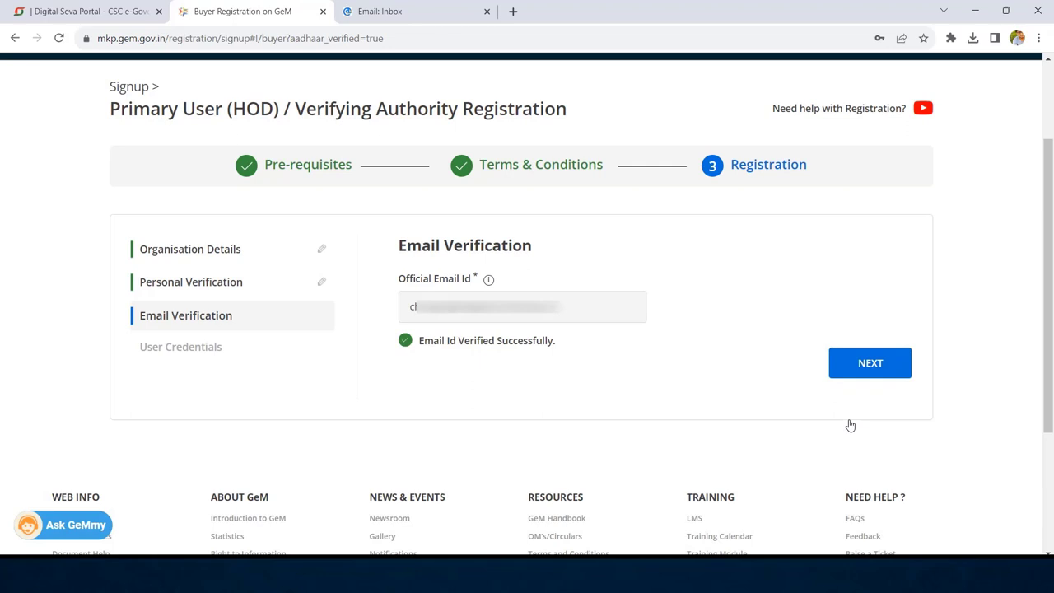
{"action": "left_click", "coordinate": [835, 374]}
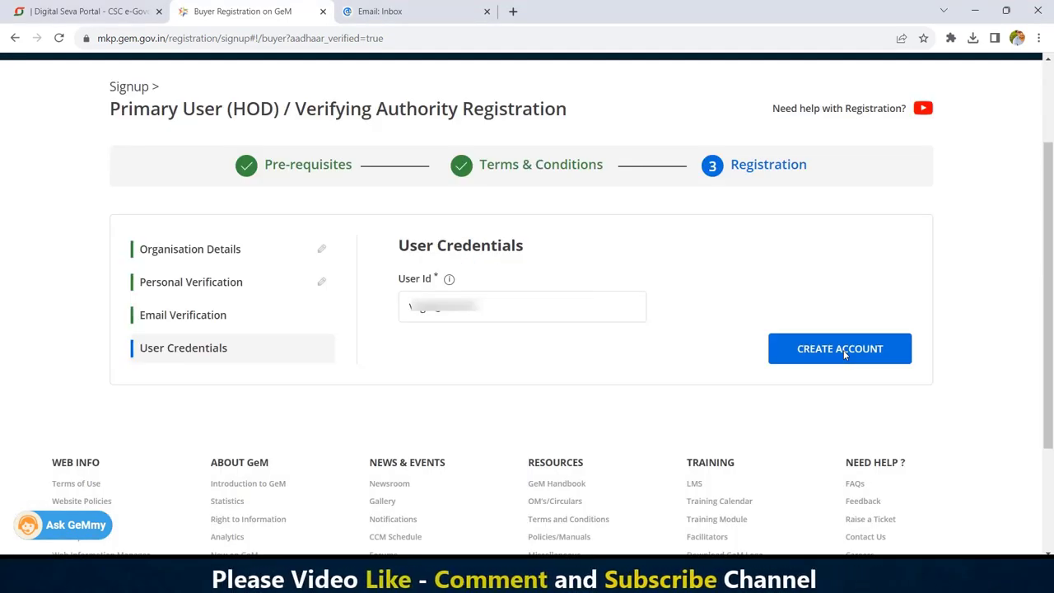
{"action": "left_click", "coordinate": [844, 354]}
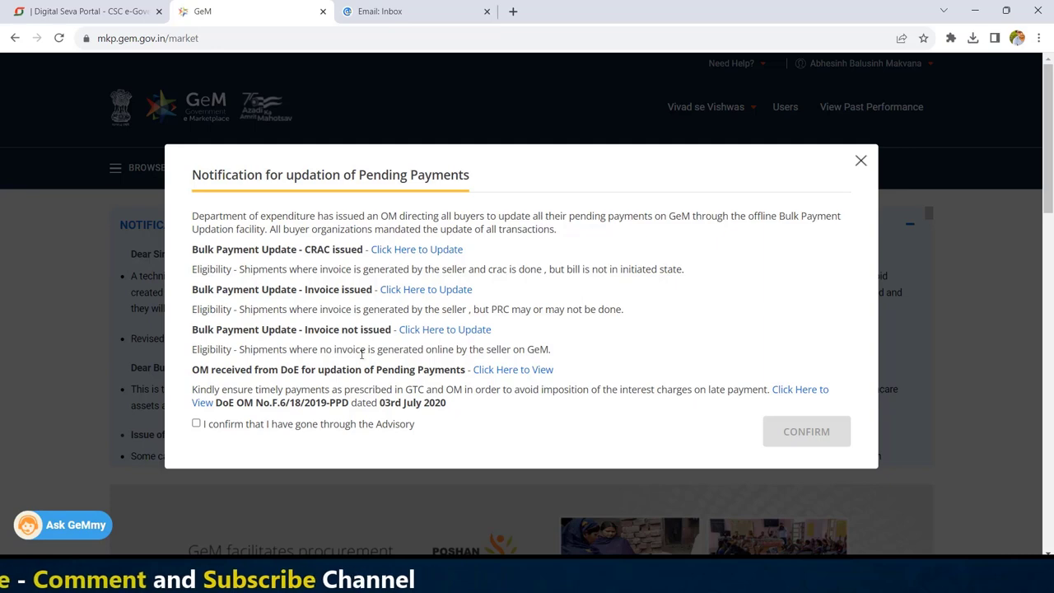
Step: Acknowledge the pending-payments advisory and check the registration-success email in the mailbox
{"action": "left_click", "coordinate": [196, 423]}
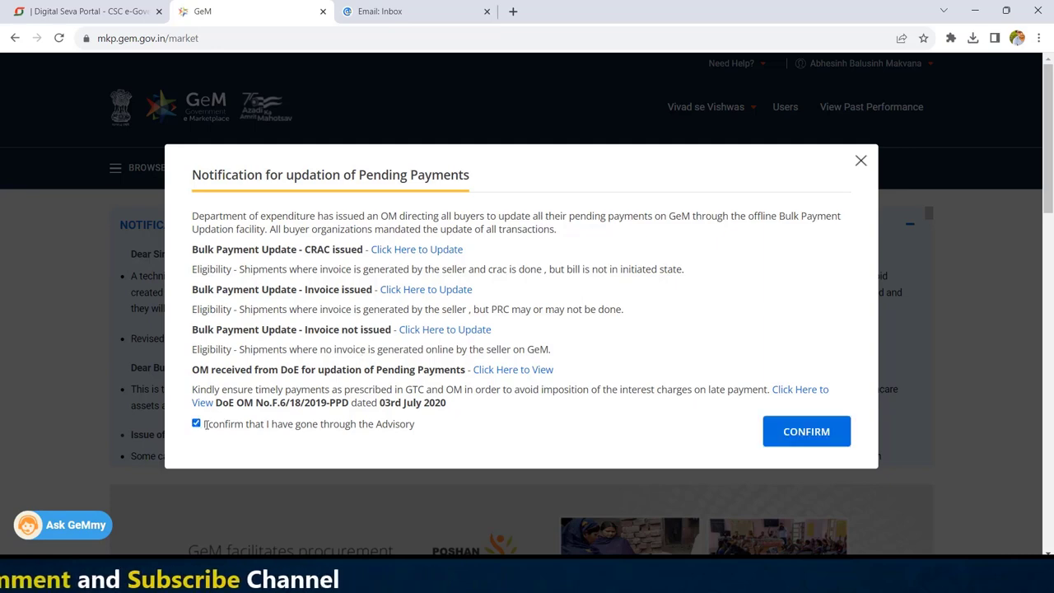
{"action": "left_click", "coordinate": [810, 436]}
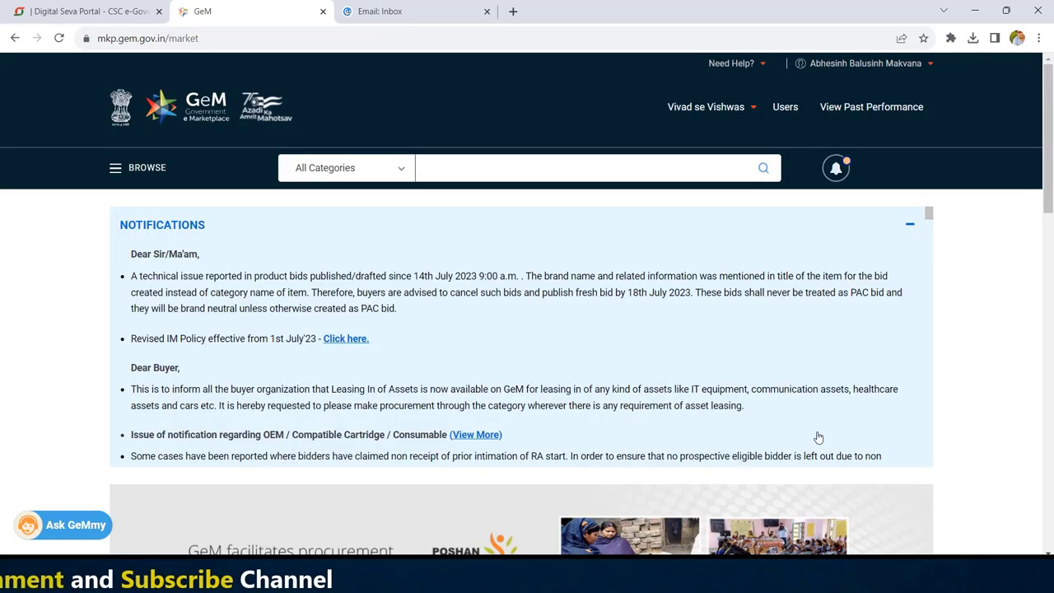
{"action": "left_click", "coordinate": [379, 11]}
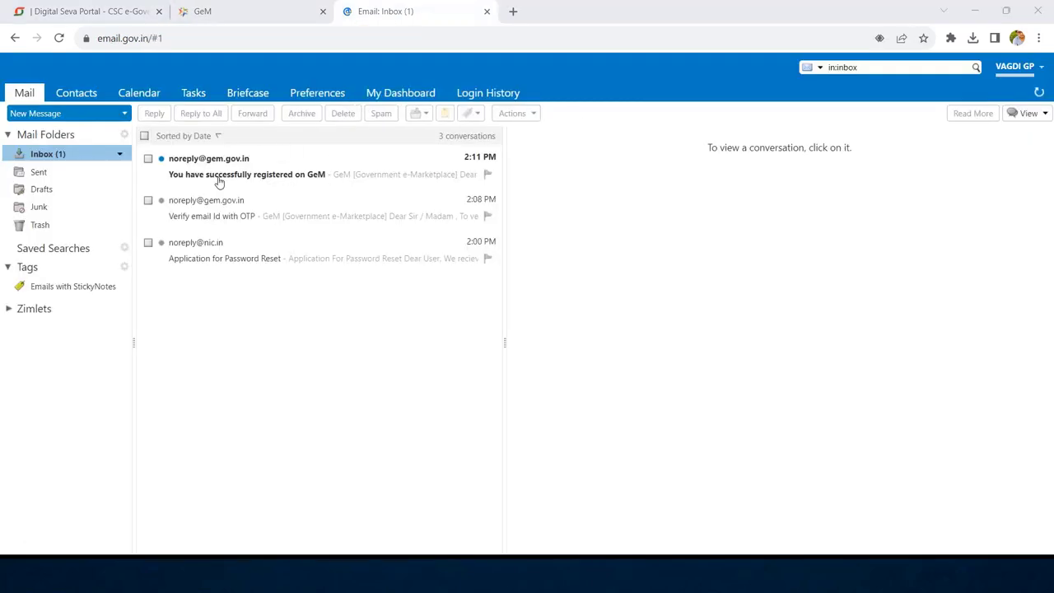
{"action": "key", "text": "ctrl+shift+Tab"}
Step: Open My Account from the user-name menu and start the organisation profile
{"action": "left_click", "coordinate": [918, 66]}
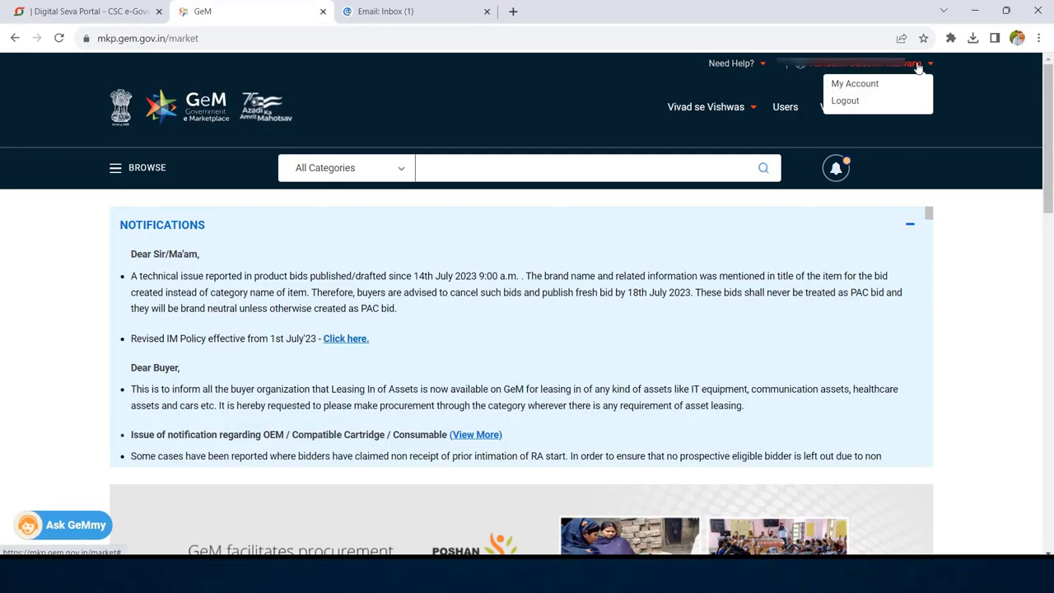
{"action": "left_click", "coordinate": [855, 86]}
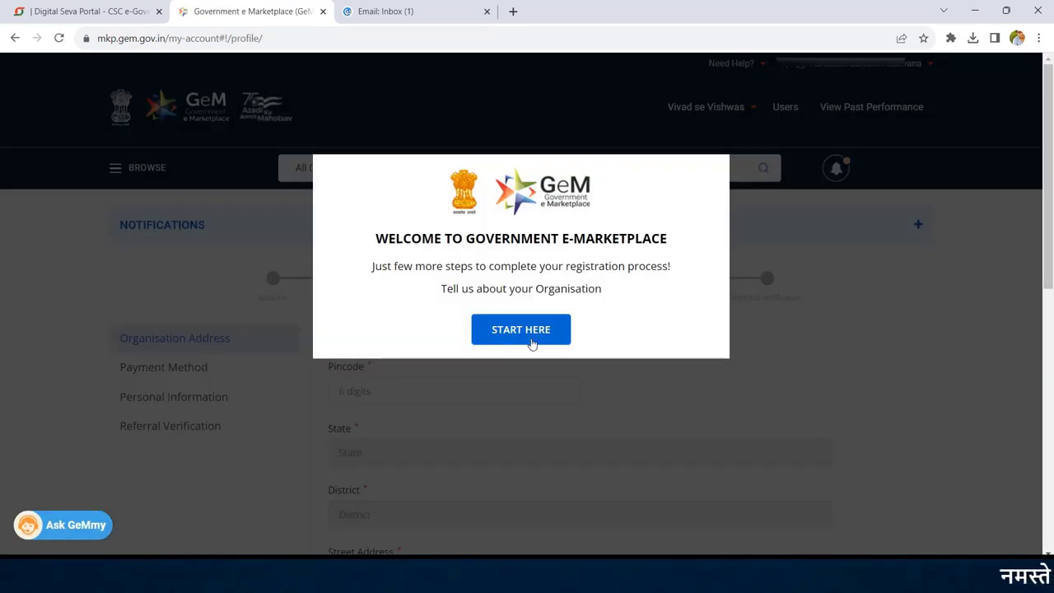
{"action": "left_click", "coordinate": [521, 330]}
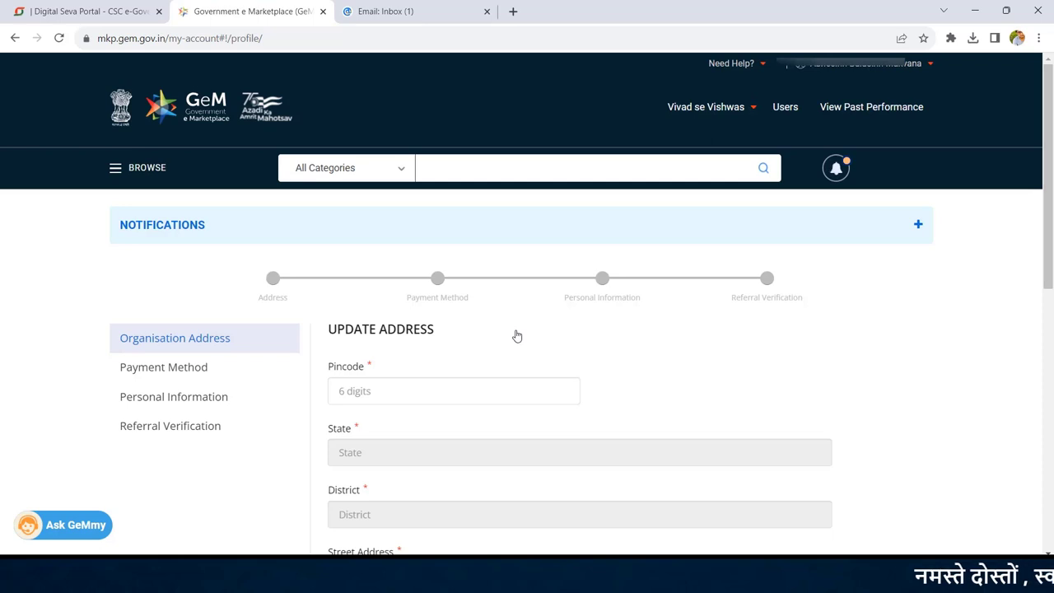
{"action": "scroll", "coordinate": [1052, 233], "scroll_direction": "down", "scroll_amount": 3}
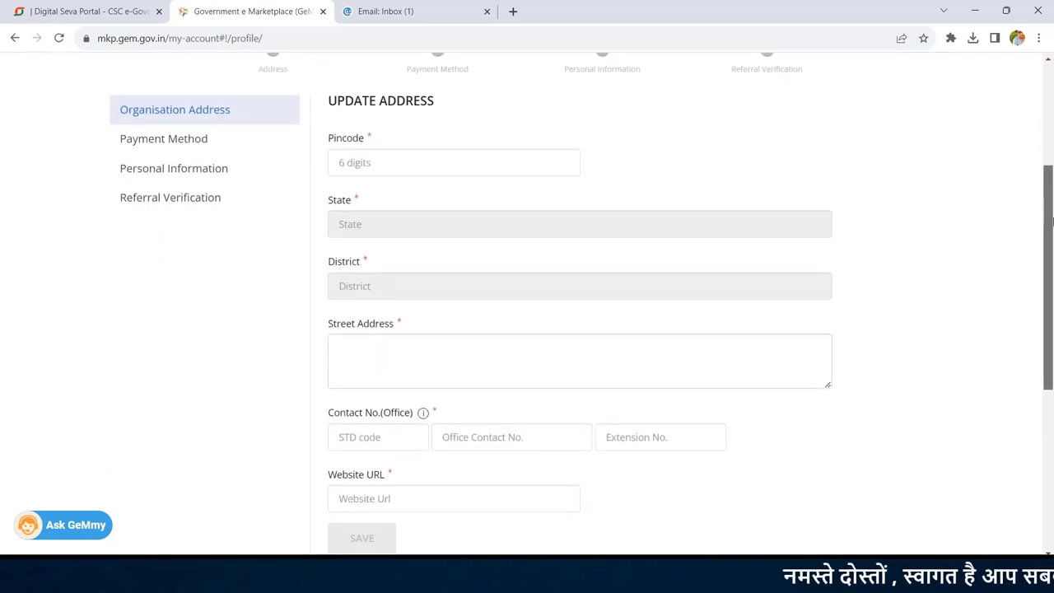
{"action": "left_click", "coordinate": [482, 130]}
{"action": "type", "text": "383"}
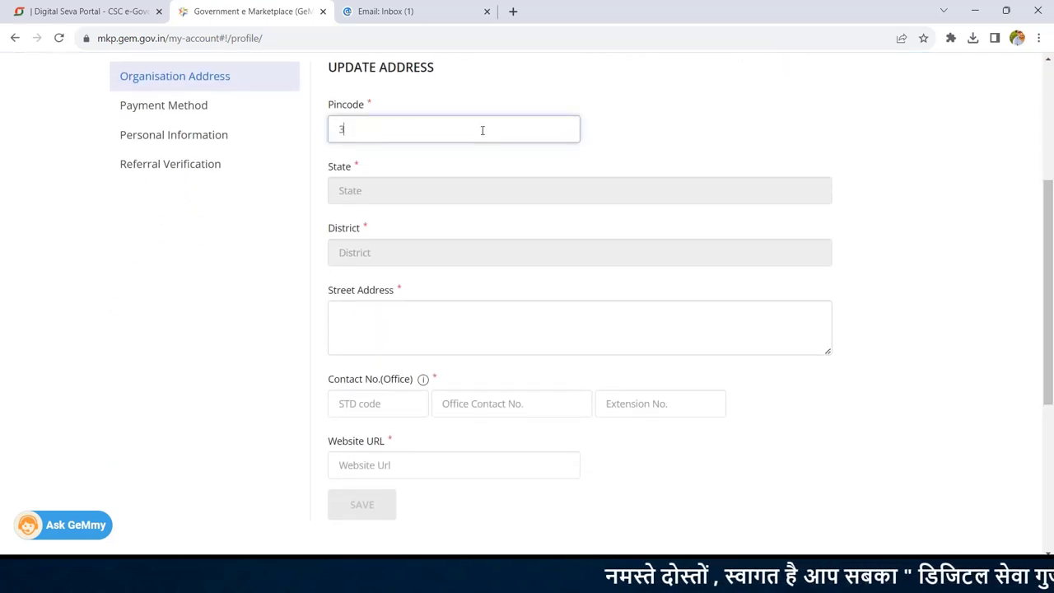
{"action": "type", "text": "276"}
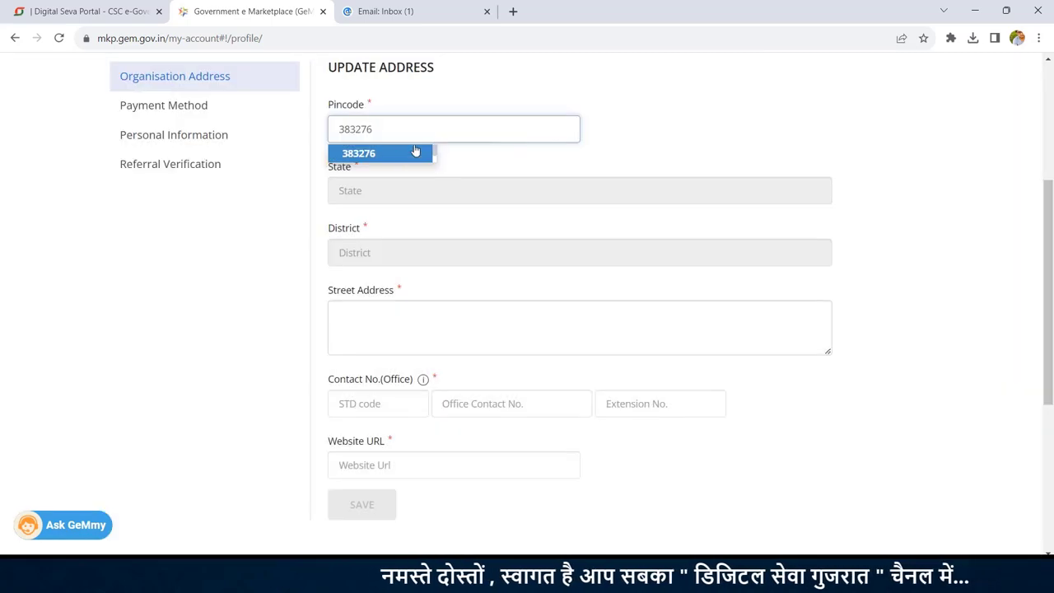
{"action": "left_click", "coordinate": [404, 153]}
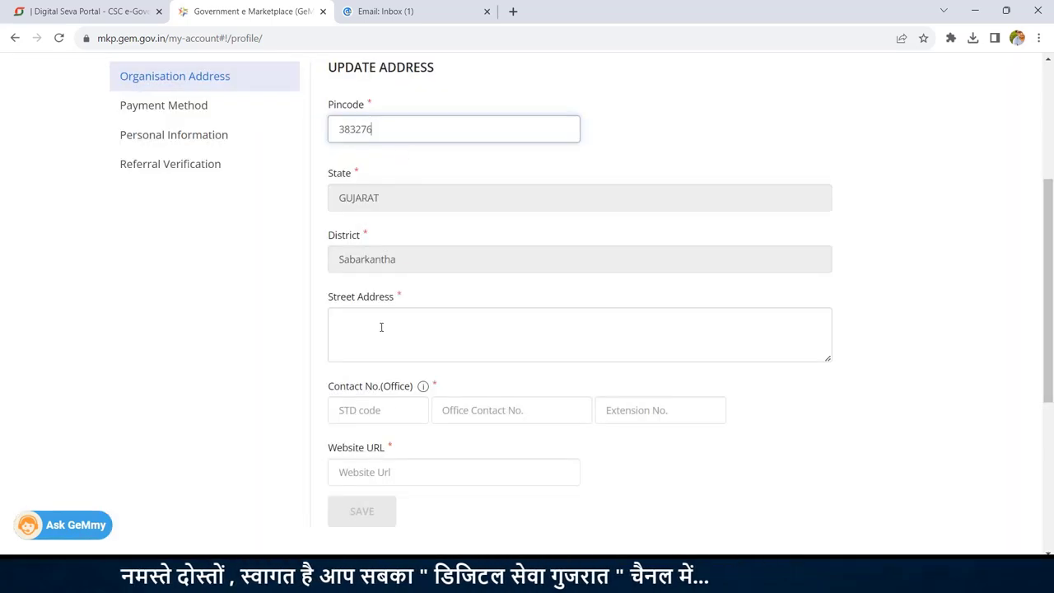
{"action": "left_click", "coordinate": [382, 324]}
{"action": "key", "text": "ctrl+v"}
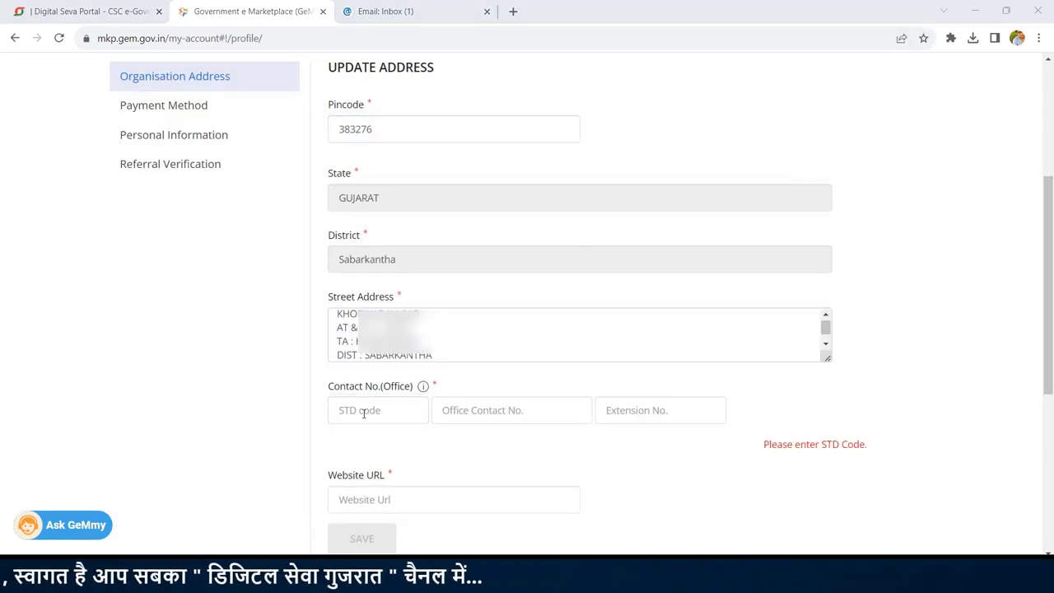
{"action": "left_click", "coordinate": [375, 412]}
{"action": "type", "text": "02772"}
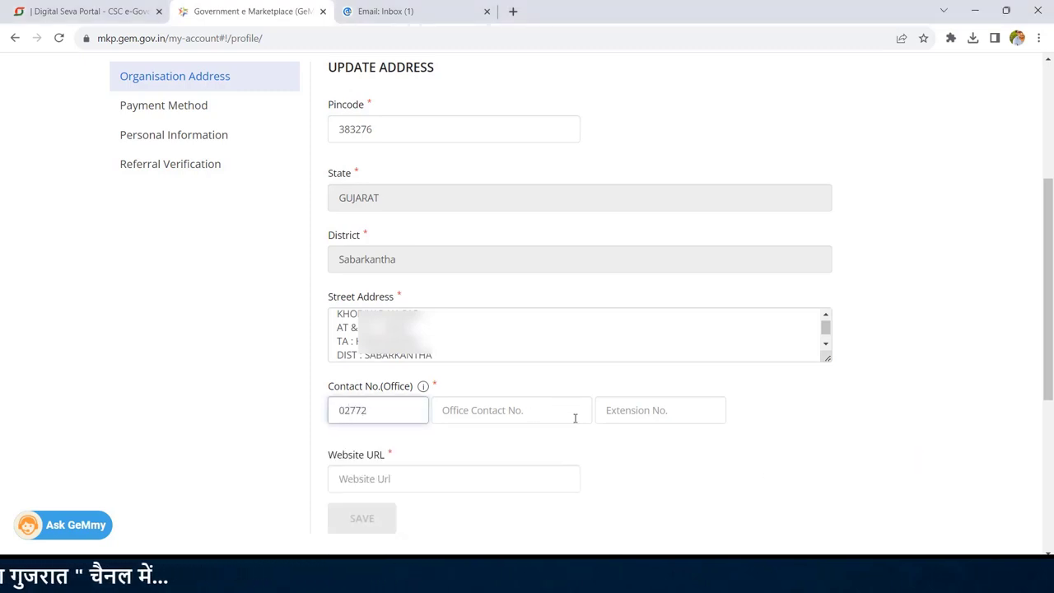
{"action": "left_click", "coordinate": [410, 481]}
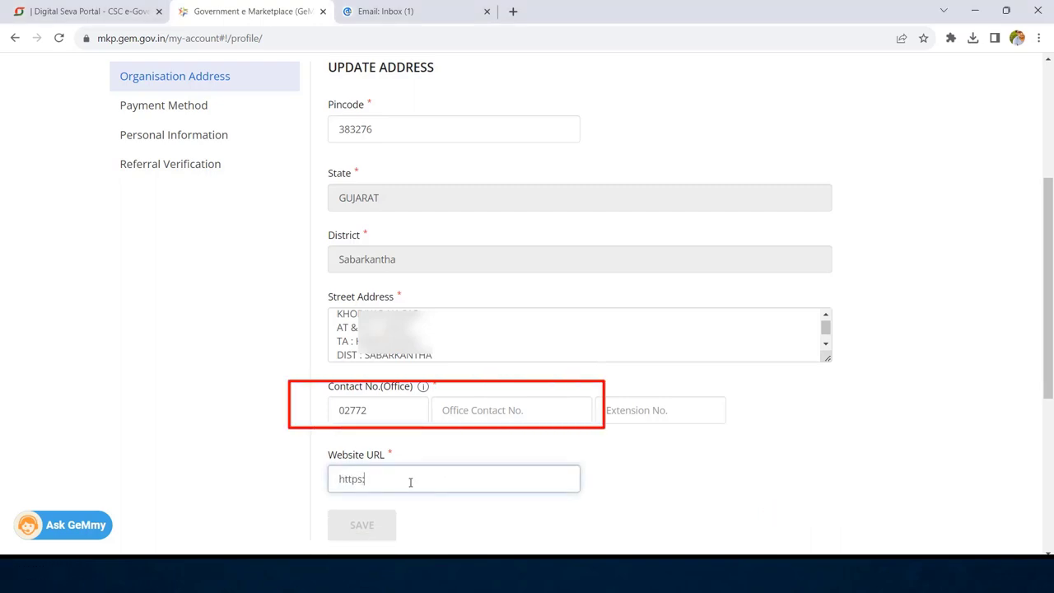
{"action": "type", "text": "yat"}
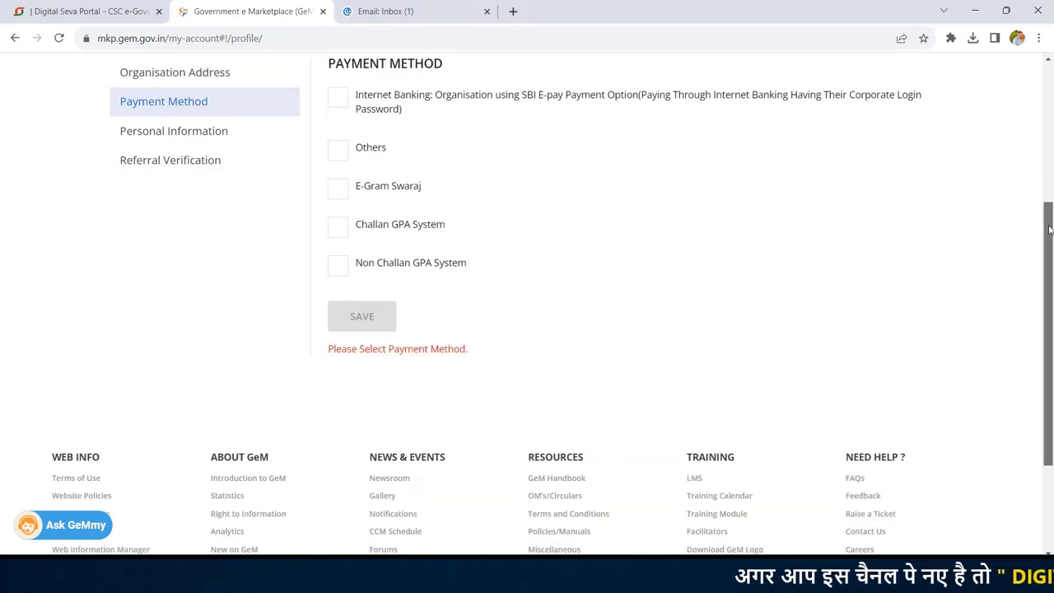
Step: Select E-Gram Swaraj as the payment method and save
{"action": "left_click_drag", "start_coordinate": [1050, 231], "coordinate": [1050, 220]}
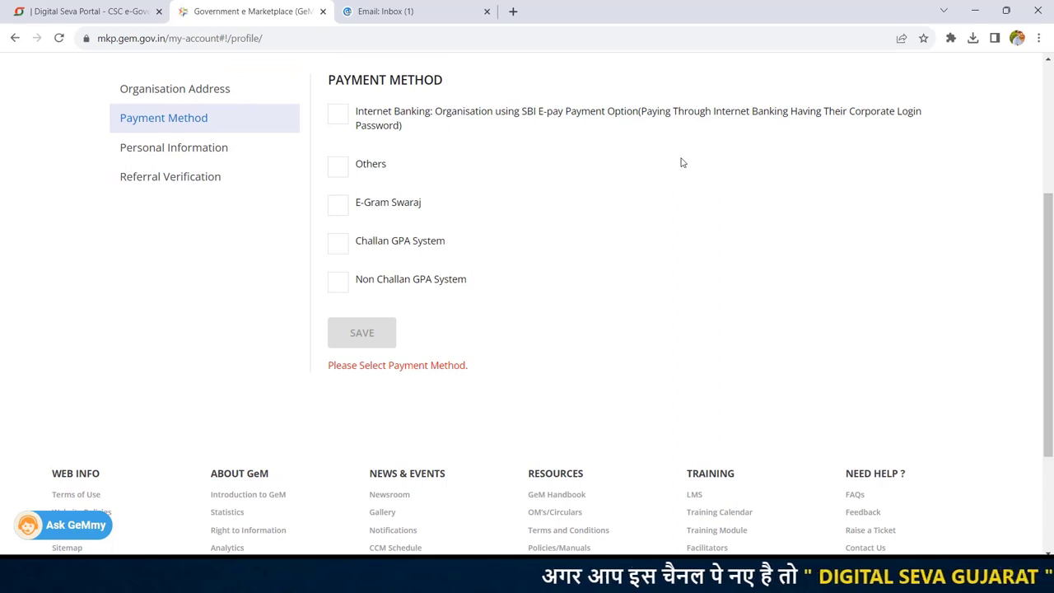
{"action": "left_click", "coordinate": [347, 206]}
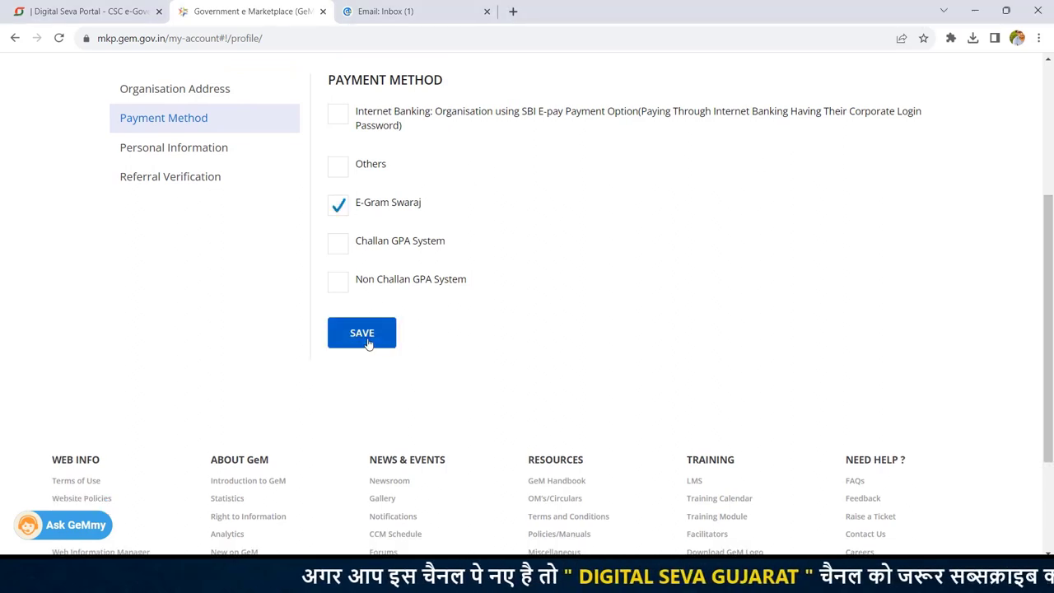
{"action": "left_click", "coordinate": [368, 341]}
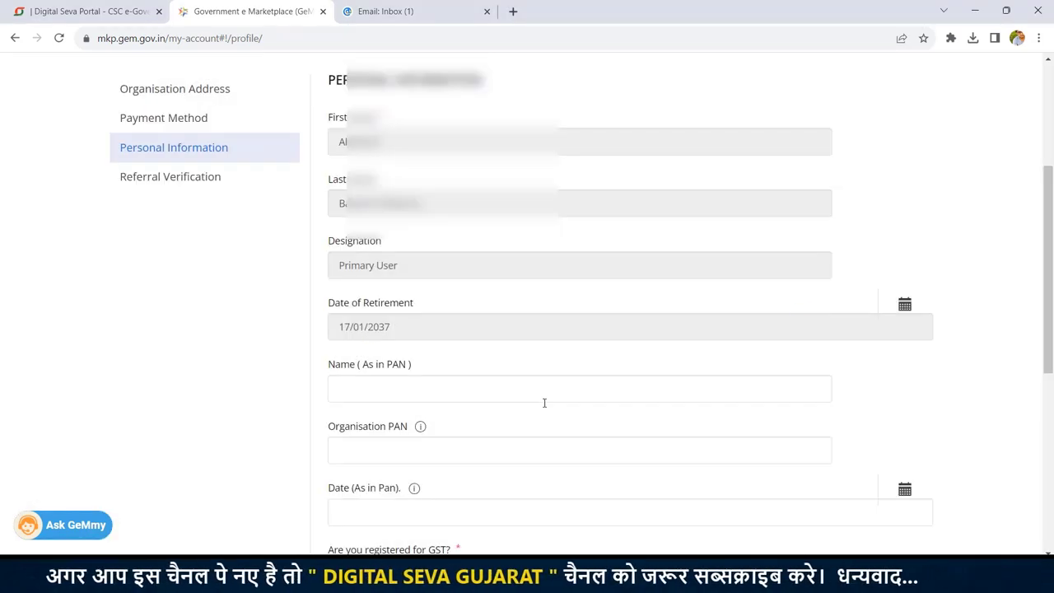
Step: Mark the organisation as not registered for GST and save the personal information
{"action": "left_click_drag", "start_coordinate": [1051, 234], "coordinate": [1049, 269]}
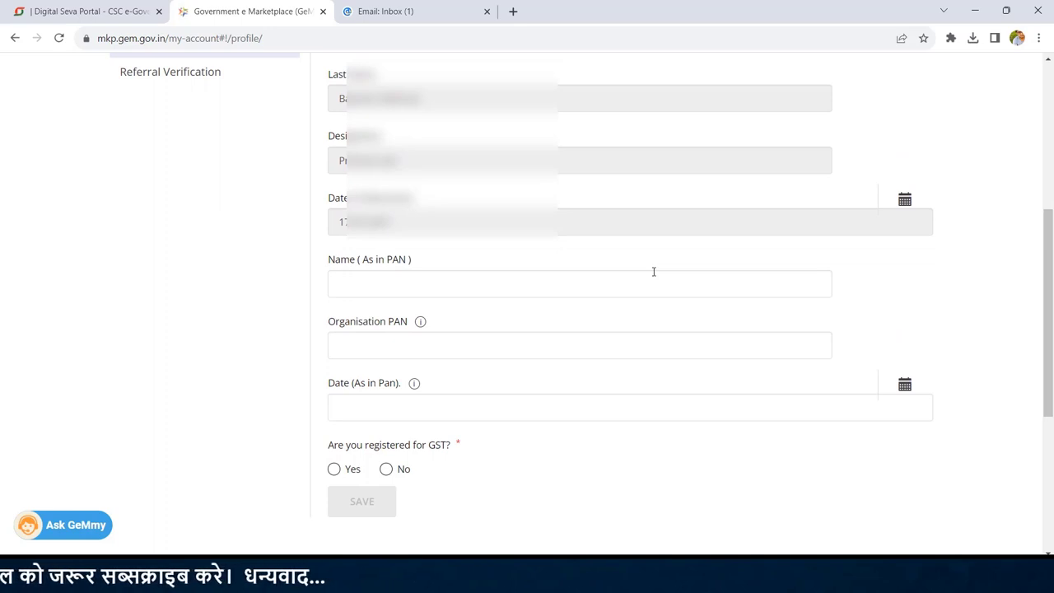
{"action": "scroll", "coordinate": [396, 371], "scroll_direction": "down", "scroll_amount": 1}
{"action": "left_click", "coordinate": [333, 455]}
{"action": "left_click", "coordinate": [386, 456]}
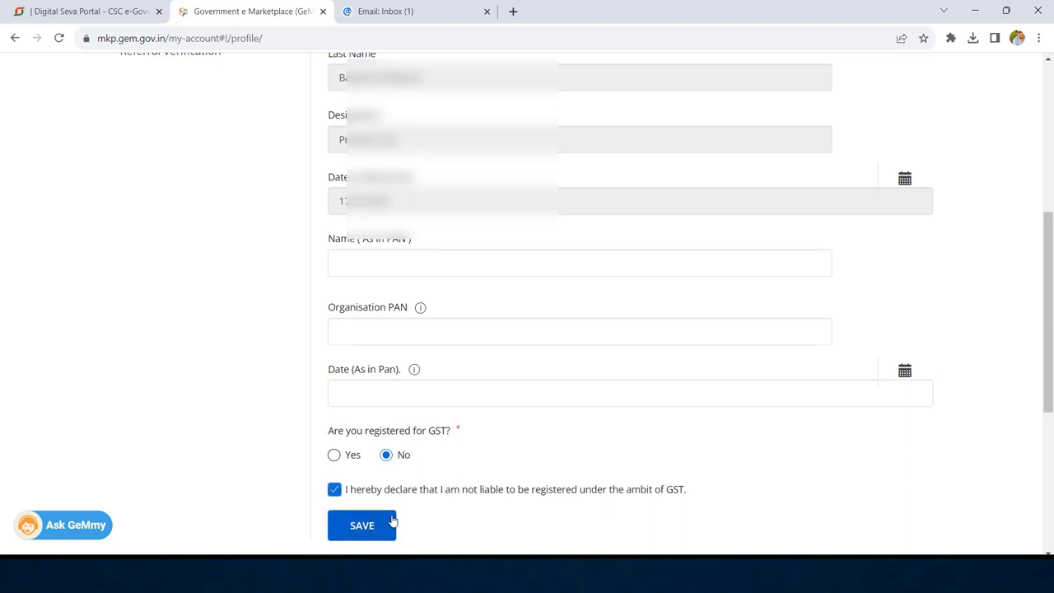
{"action": "left_click", "coordinate": [362, 525]}
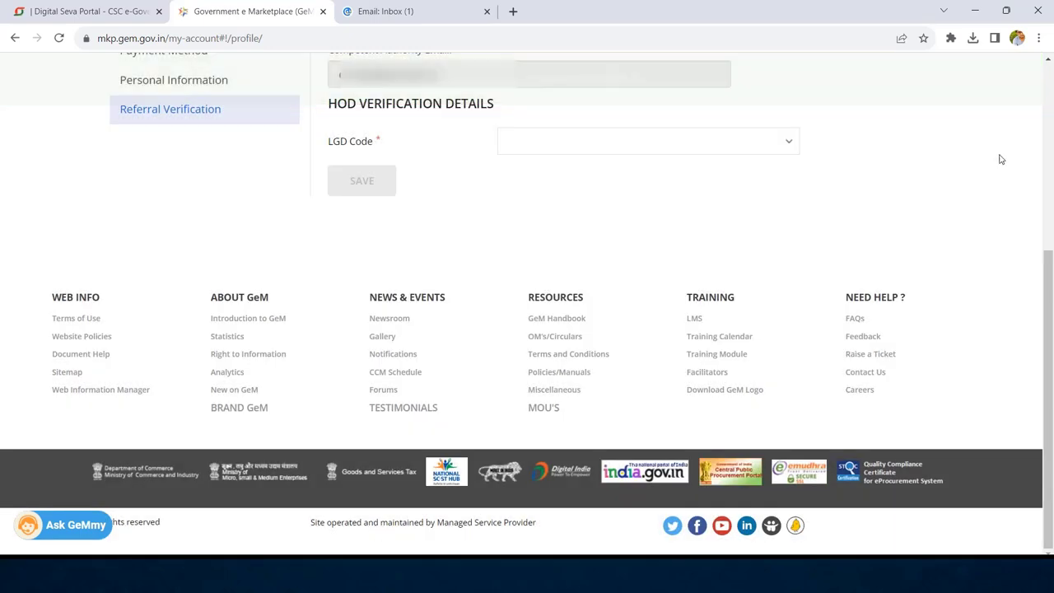
Step: Choose LGD Code 164507 under HOD Verification Details
{"action": "left_click", "coordinate": [780, 153]}
{"action": "left_click", "coordinate": [758, 149]}
{"action": "key", "text": "End"}
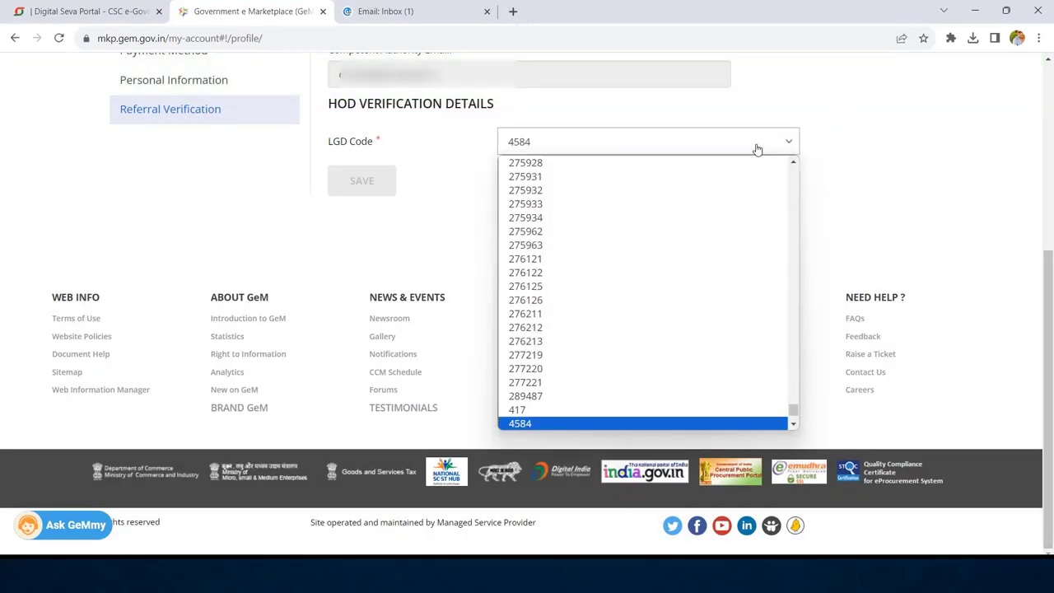
{"action": "left_click", "coordinate": [571, 146]}
{"action": "left_click", "coordinate": [572, 146]}
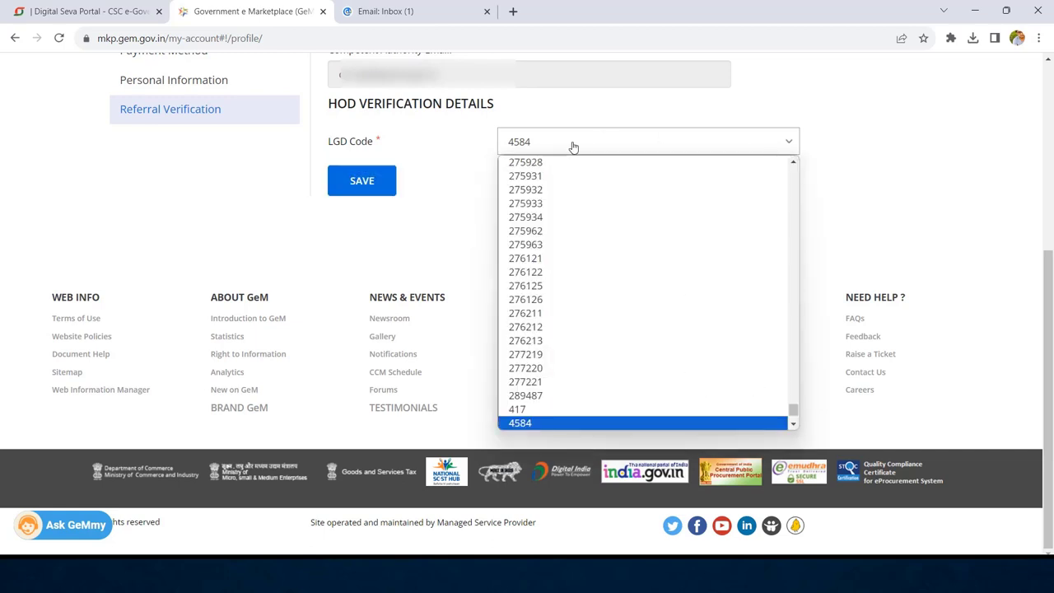
{"action": "key", "text": "Up"}
{"action": "key", "text": "Up"}
{"action": "key", "text": "Up"}
{"action": "key", "text": "Up"}
{"action": "key", "text": "Up"}
{"action": "key", "text": "Up"}
{"action": "key", "text": "Up"}
{"action": "scroll", "coordinate": [795, 382], "scroll_direction": "up", "scroll_amount": 10}
{"action": "left_click_drag", "start_coordinate": [791, 255], "coordinate": [791, 233]}
{"action": "left_click", "coordinate": [569, 232]}
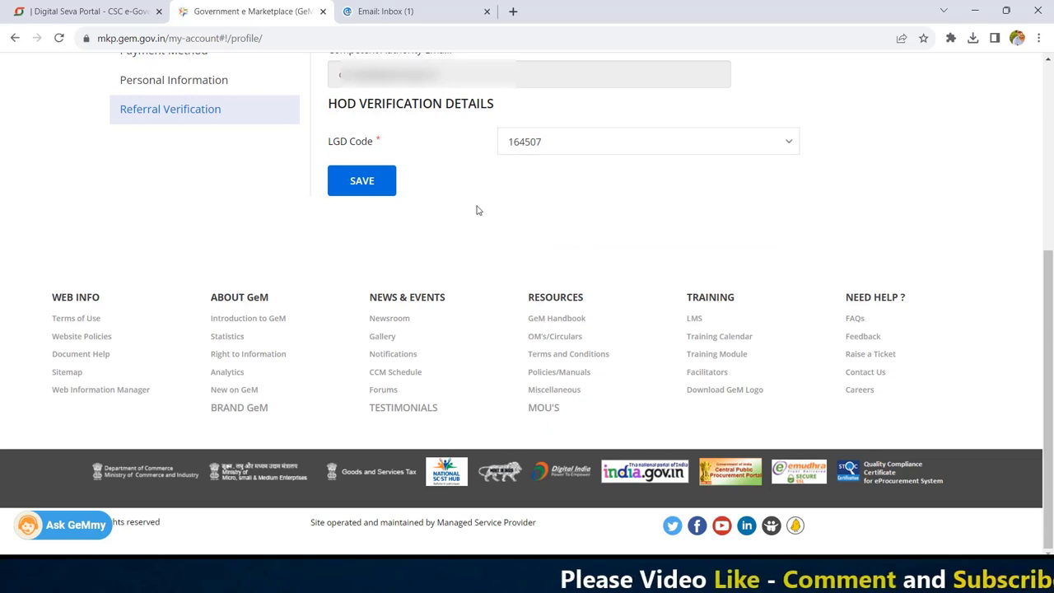